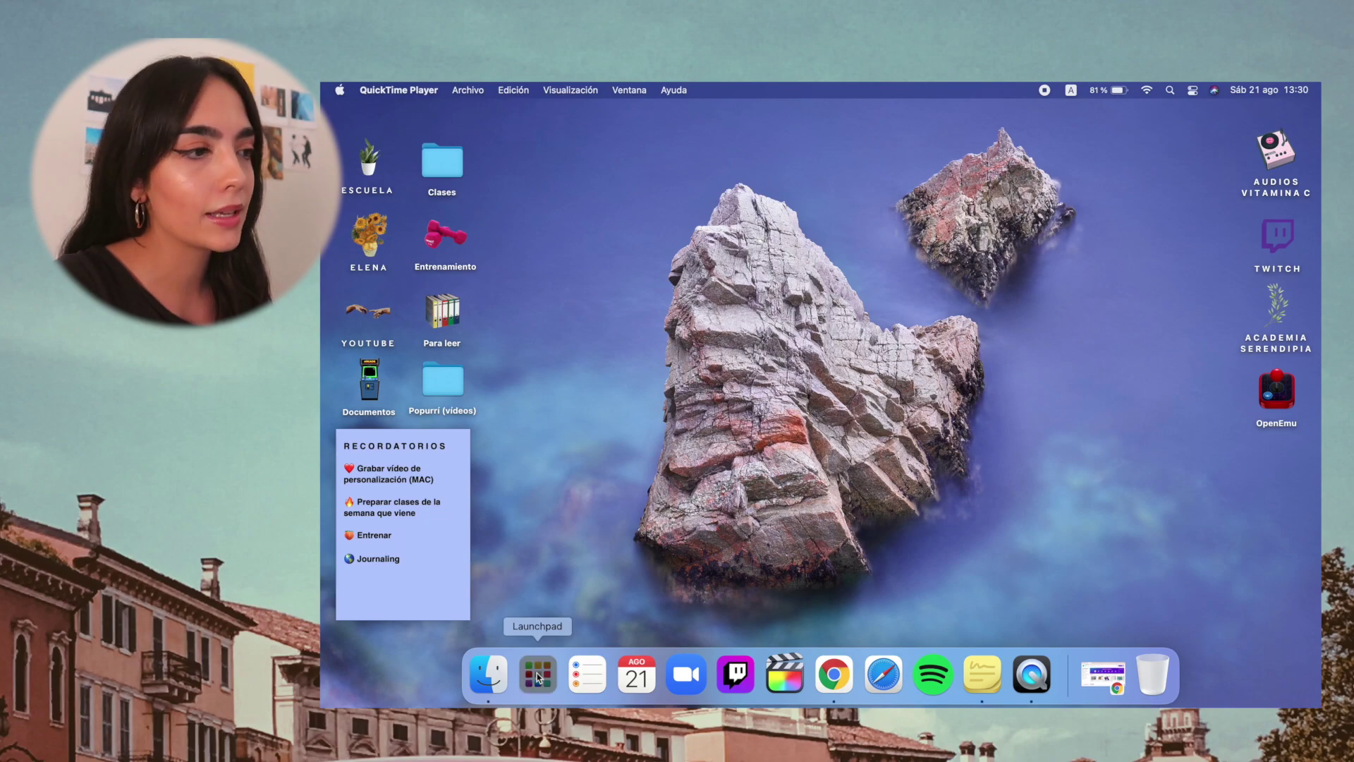
Step: Open Notas Adhesivas, create a new note and reshape it into a narrower, taller note over the middle of the desktop
{"action": "scroll", "coordinate": [797, 558], "scroll_direction": "right", "scroll_amount": 3}
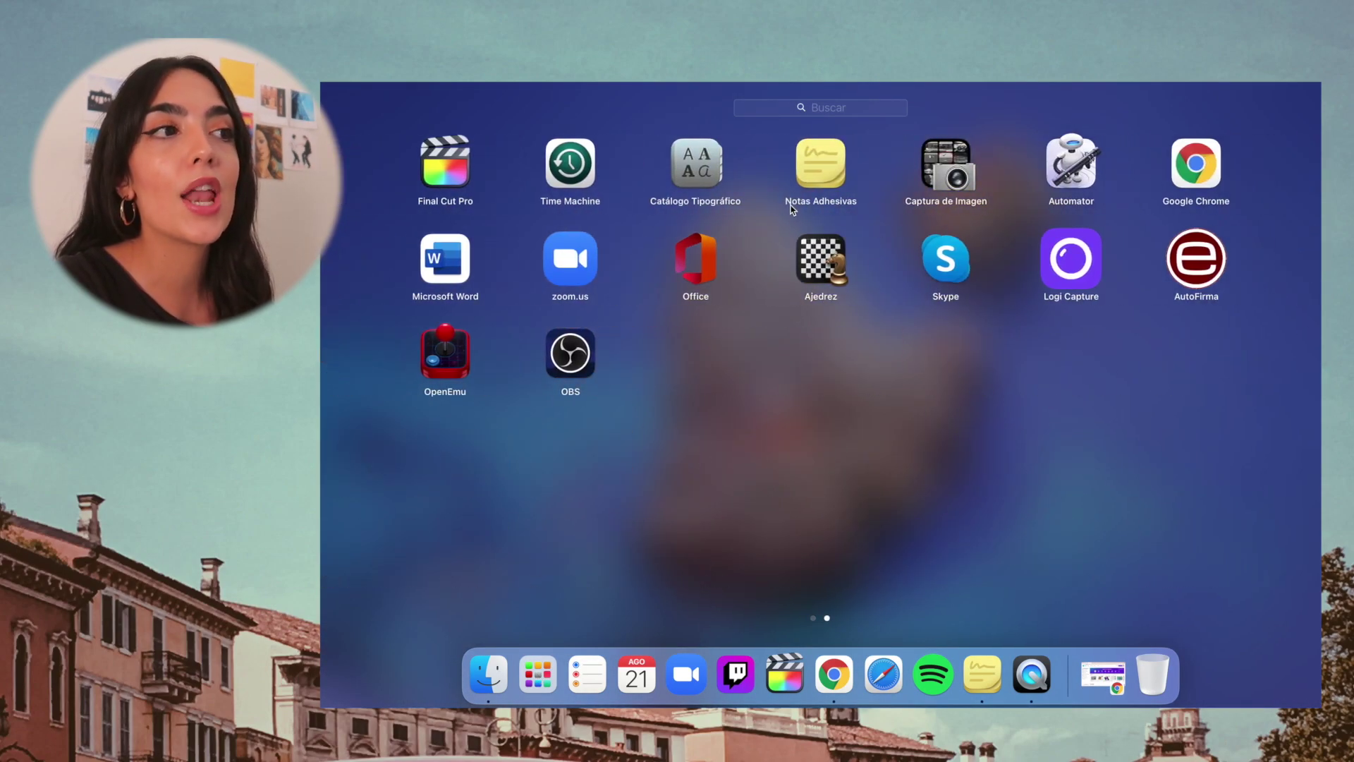
{"action": "left_click", "coordinate": [799, 182]}
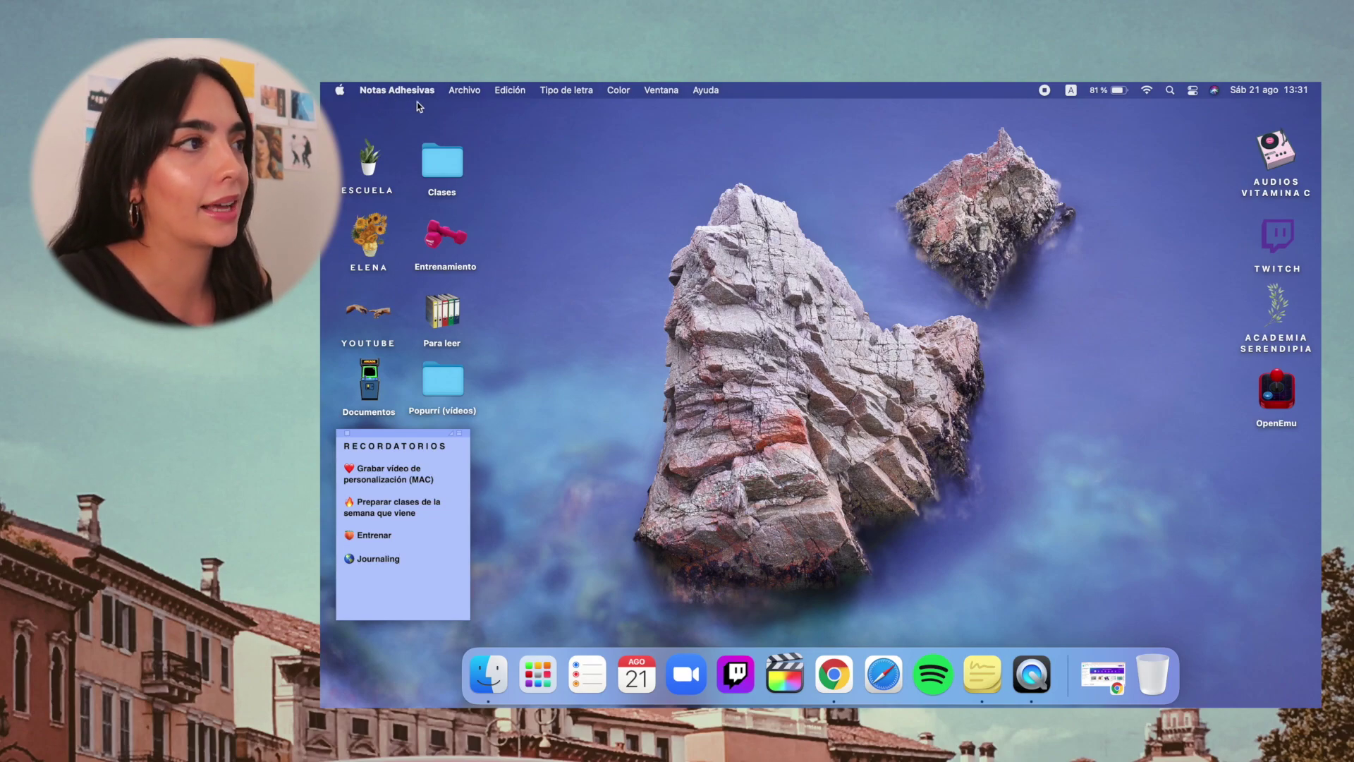
{"action": "left_click", "coordinate": [471, 91]}
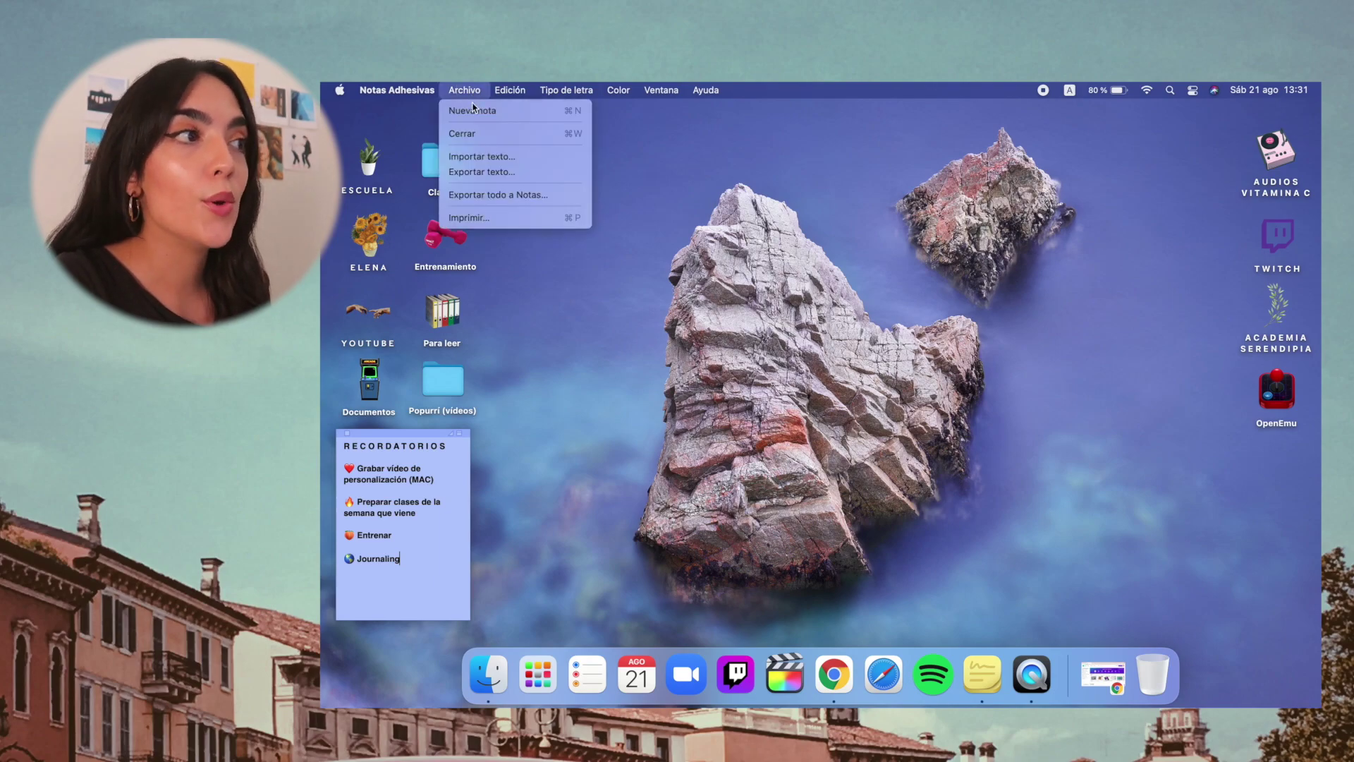
{"action": "left_click", "coordinate": [477, 110]}
{"action": "left_click_drag", "start_coordinate": [483, 112], "coordinate": [868, 263]}
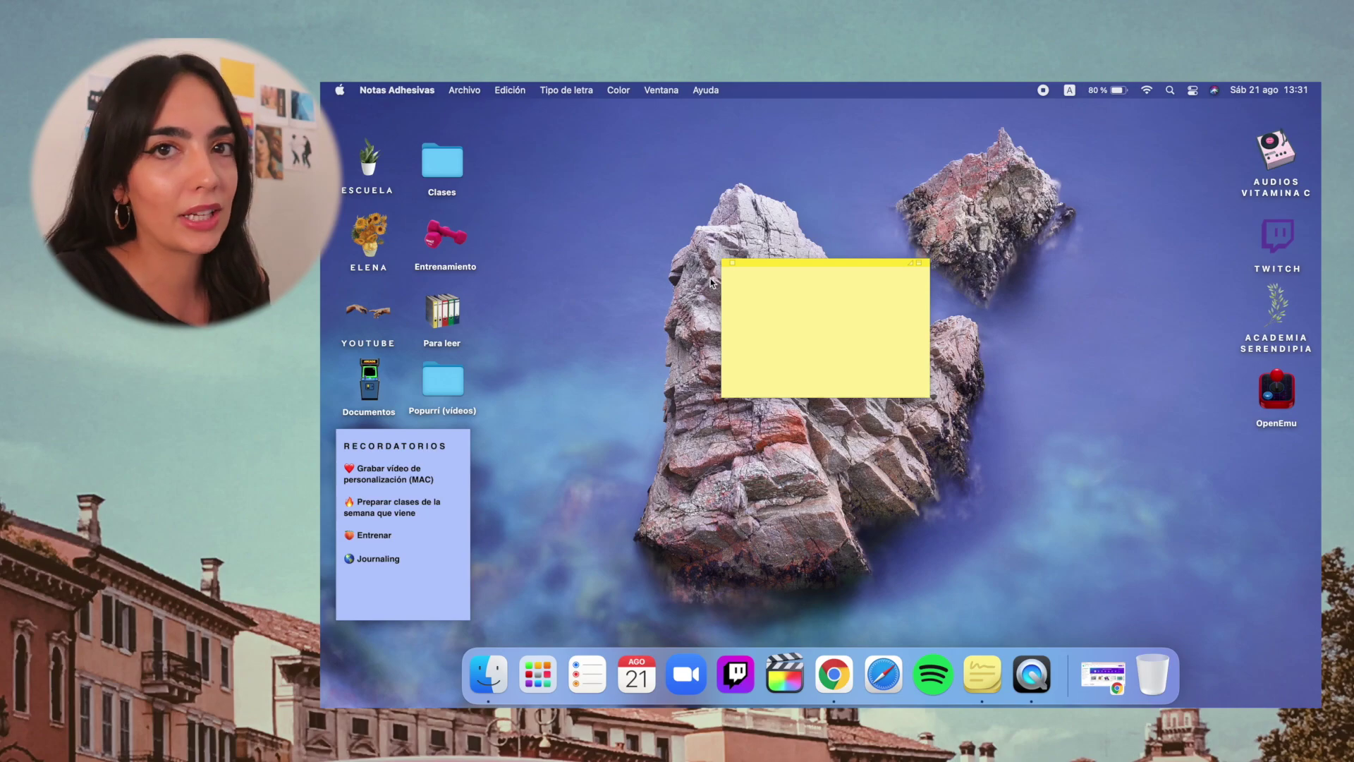
{"action": "left_click_drag", "start_coordinate": [721, 396], "coordinate": [775, 458]}
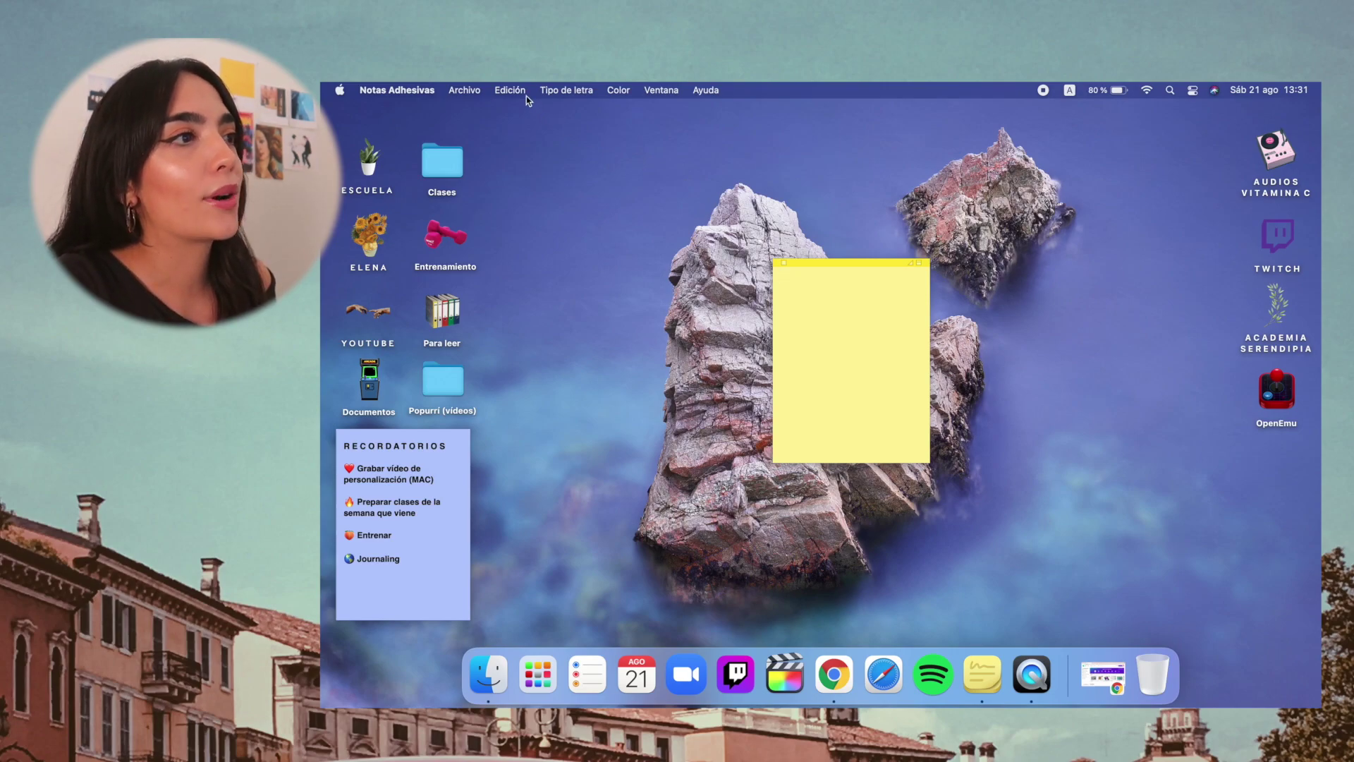
Step: Turn on bold, italic and underline for the new note's text and title it "To-do list"
{"action": "left_click", "coordinate": [566, 90]}
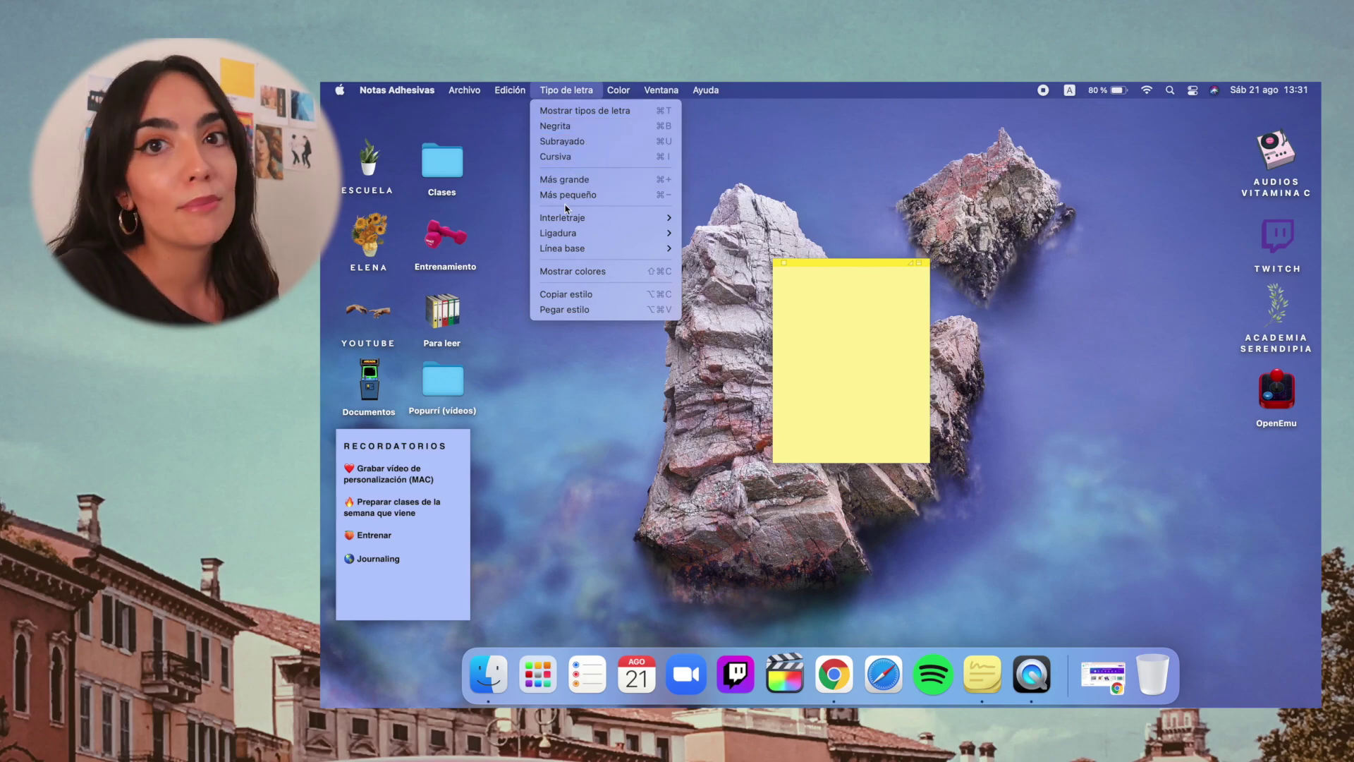
{"action": "left_click", "coordinate": [562, 92]}
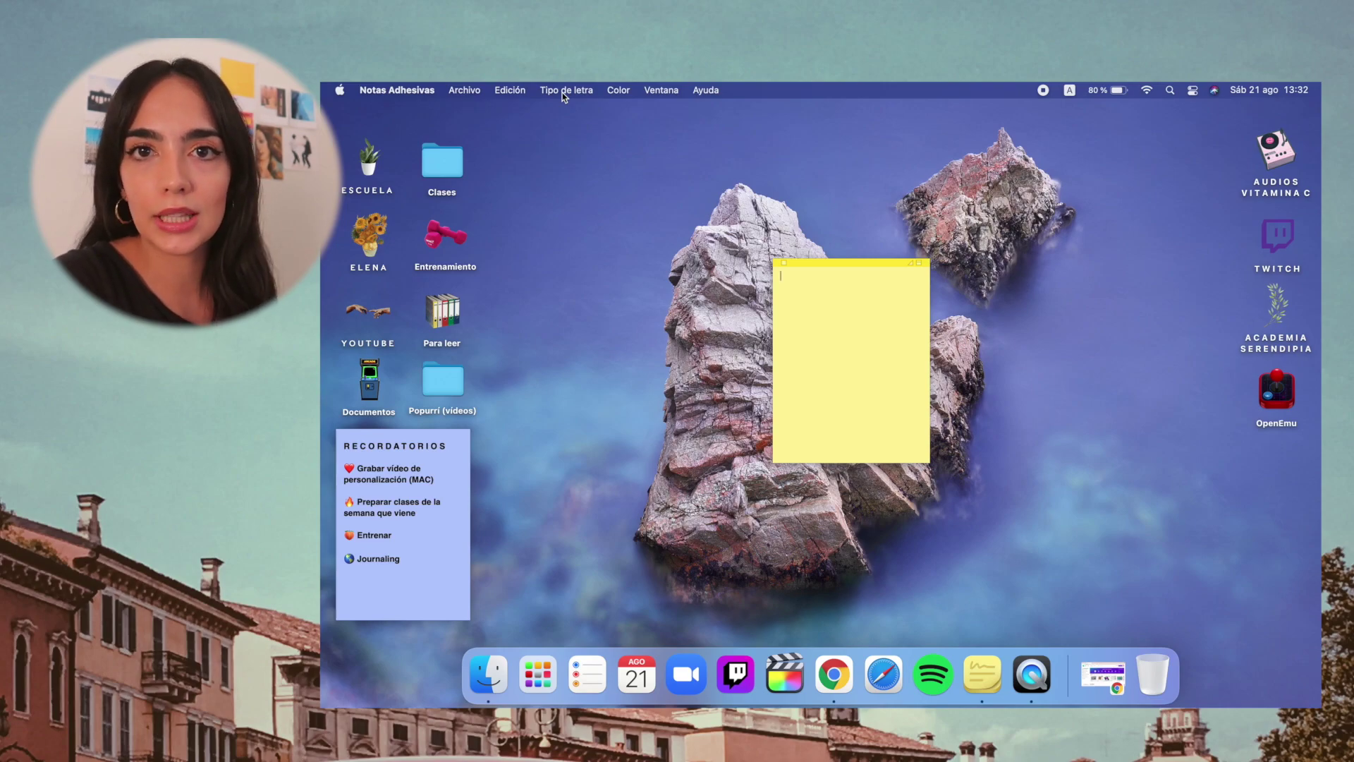
{"action": "left_click", "coordinate": [576, 92]}
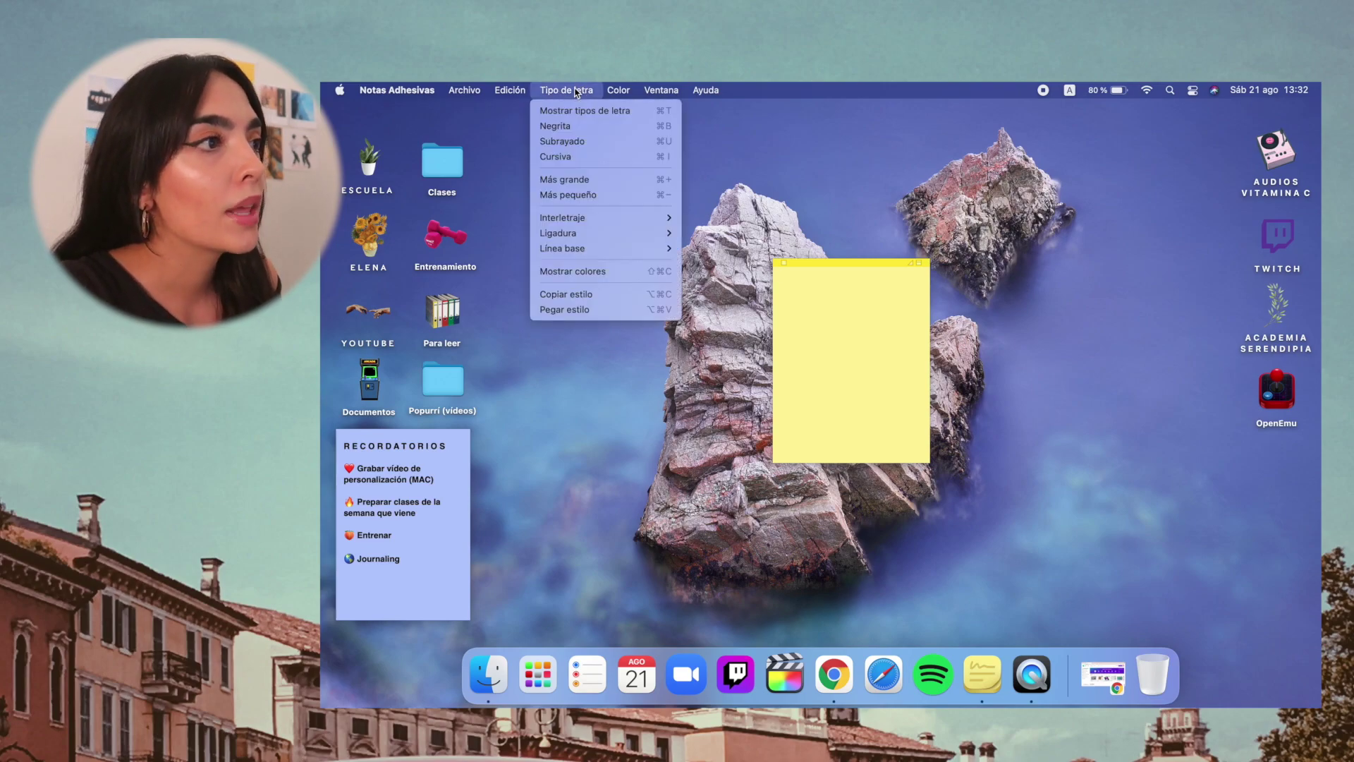
{"action": "left_click", "coordinate": [563, 95]}
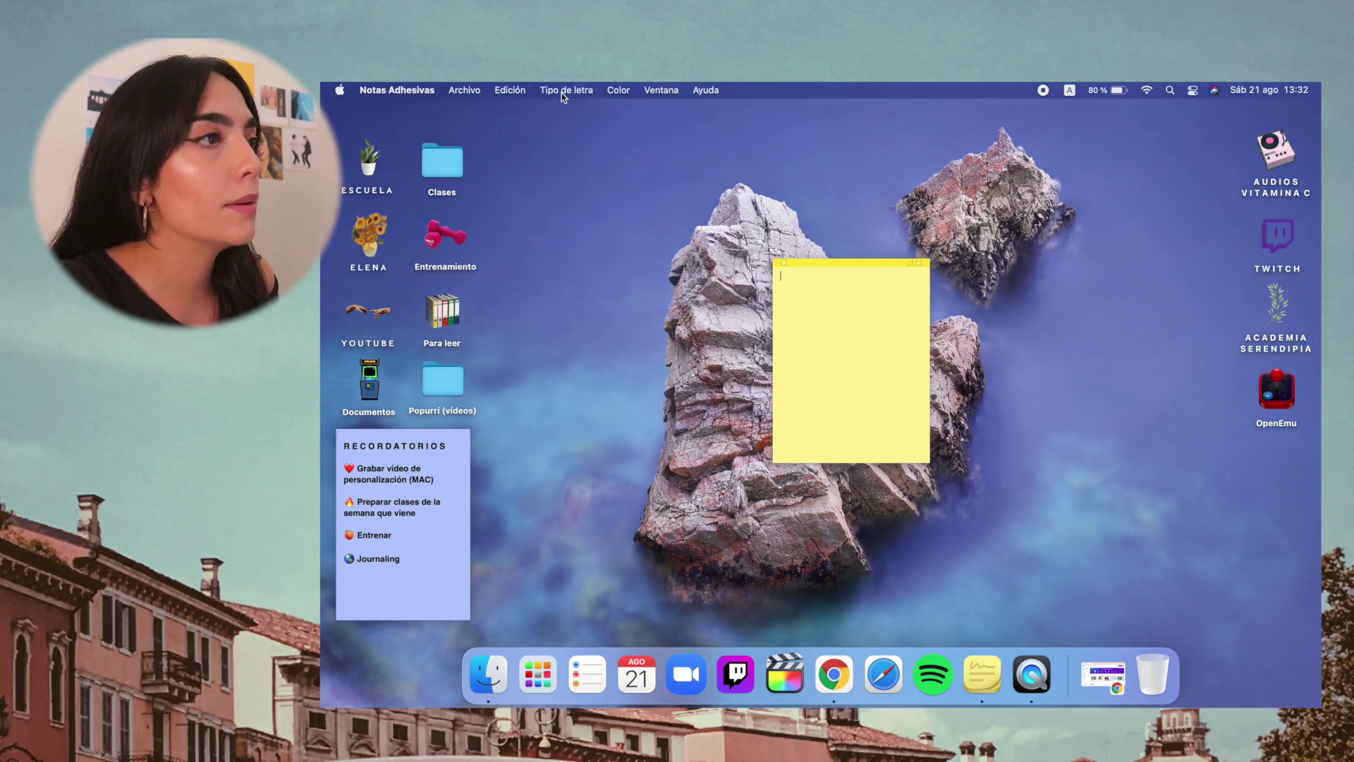
{"action": "left_click", "coordinate": [564, 95]}
{"action": "left_click", "coordinate": [555, 126]}
{"action": "left_click", "coordinate": [565, 91]}
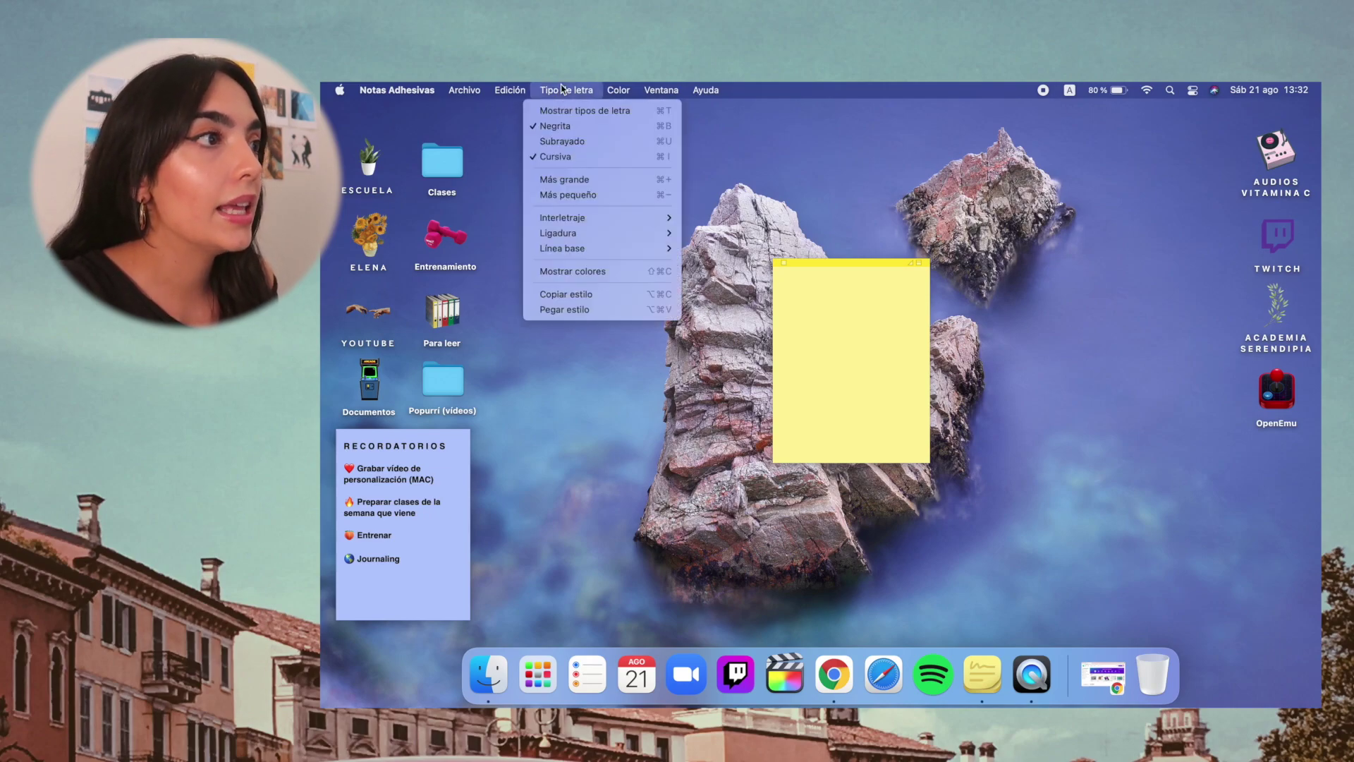
{"action": "left_click", "coordinate": [554, 141]}
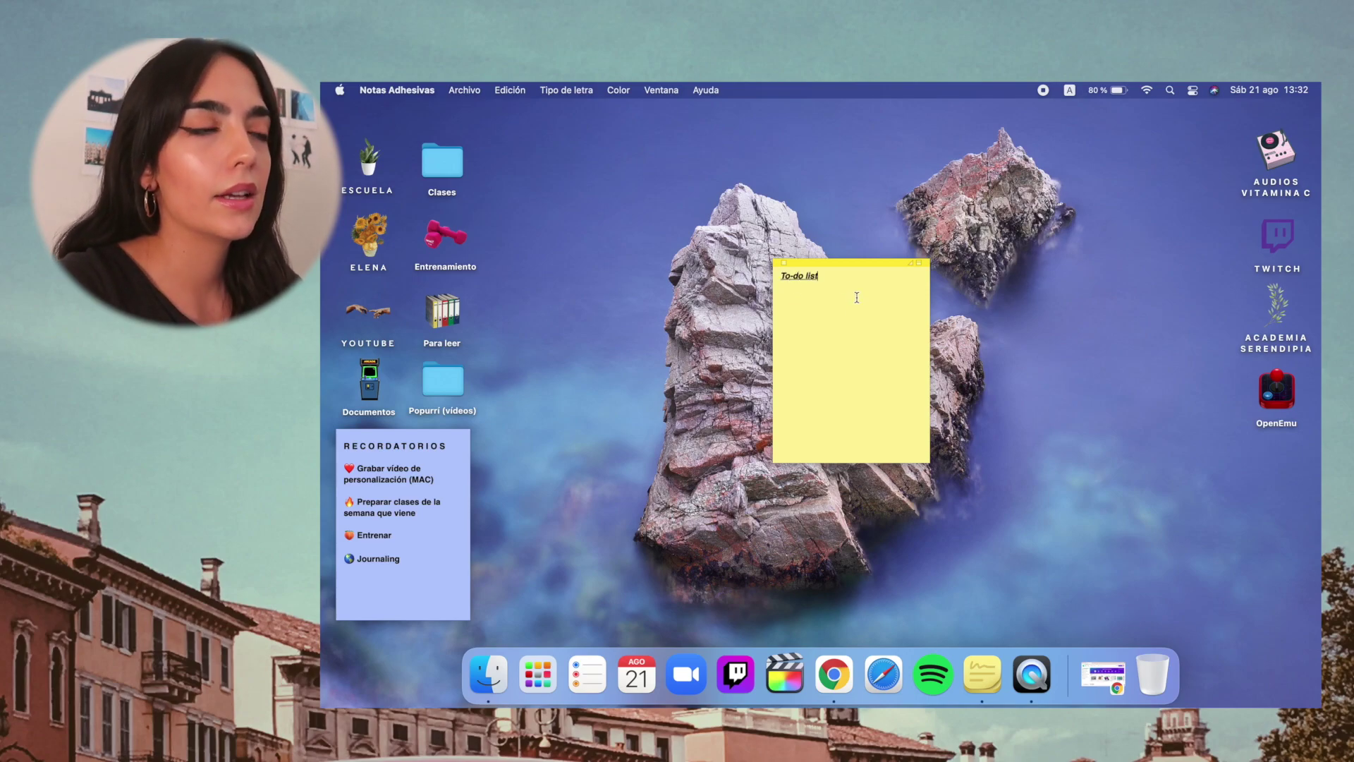
Step: Select the note's "To-do list" title and enlarge its text repeatedly until it fills most of the note's width
{"action": "left_click", "coordinate": [839, 280]}
{"action": "left_click", "coordinate": [816, 277]}
{"action": "left_click_drag", "start_coordinate": [817, 278], "coordinate": [781, 281]}
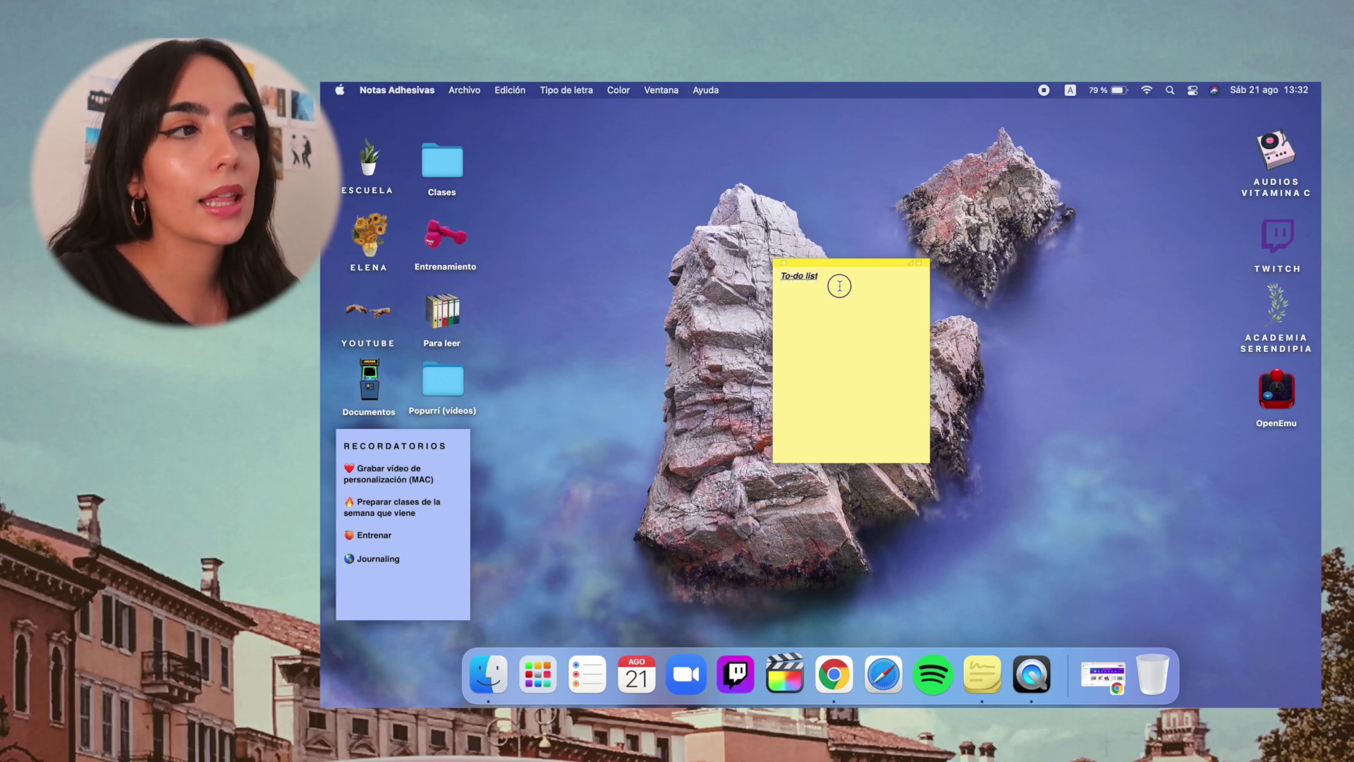
{"action": "left_click", "coordinate": [779, 278]}
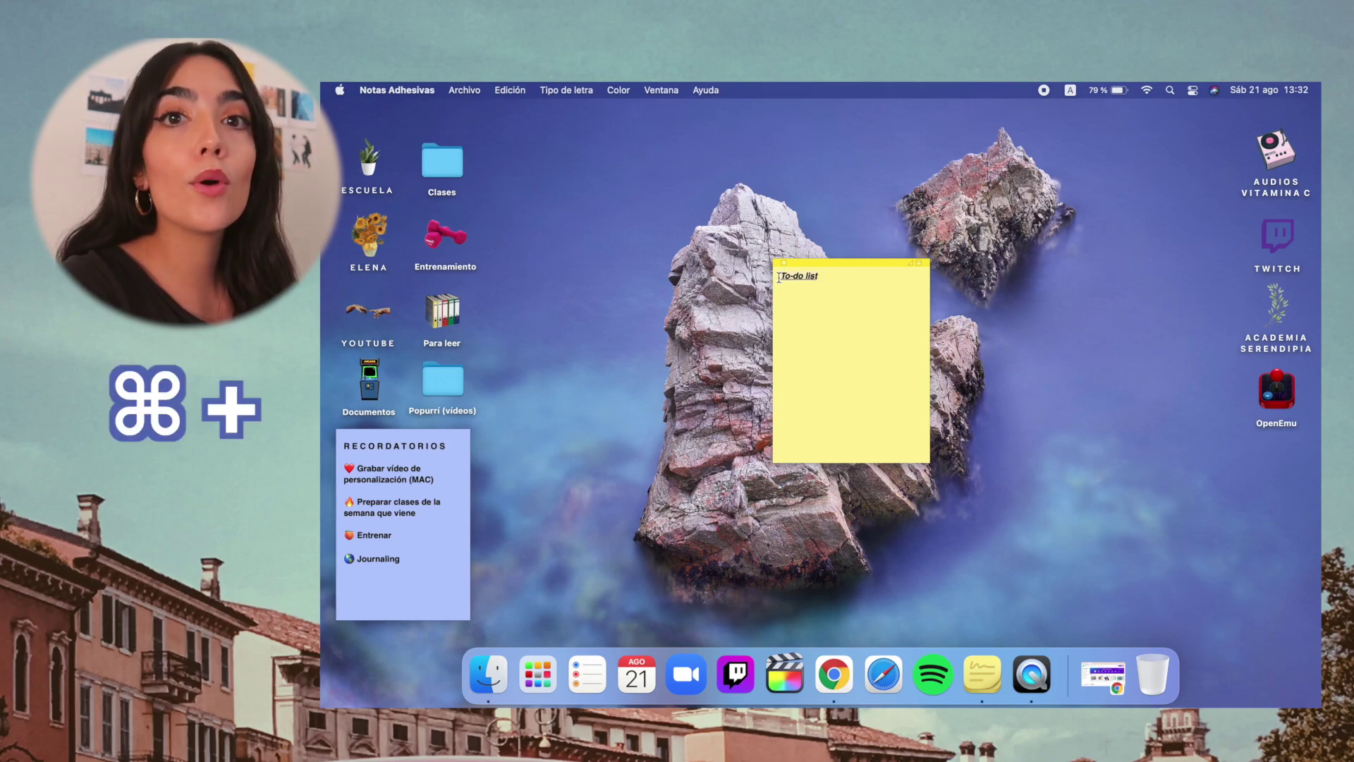
{"action": "key", "text": "super+plus"}
{"action": "key", "text": "super+plus"}
{"action": "key", "text": "super+plus"}
{"action": "key", "text": "super+plus"}
{"action": "key", "text": "super+plus"}
{"action": "key", "text": "super+plus"}
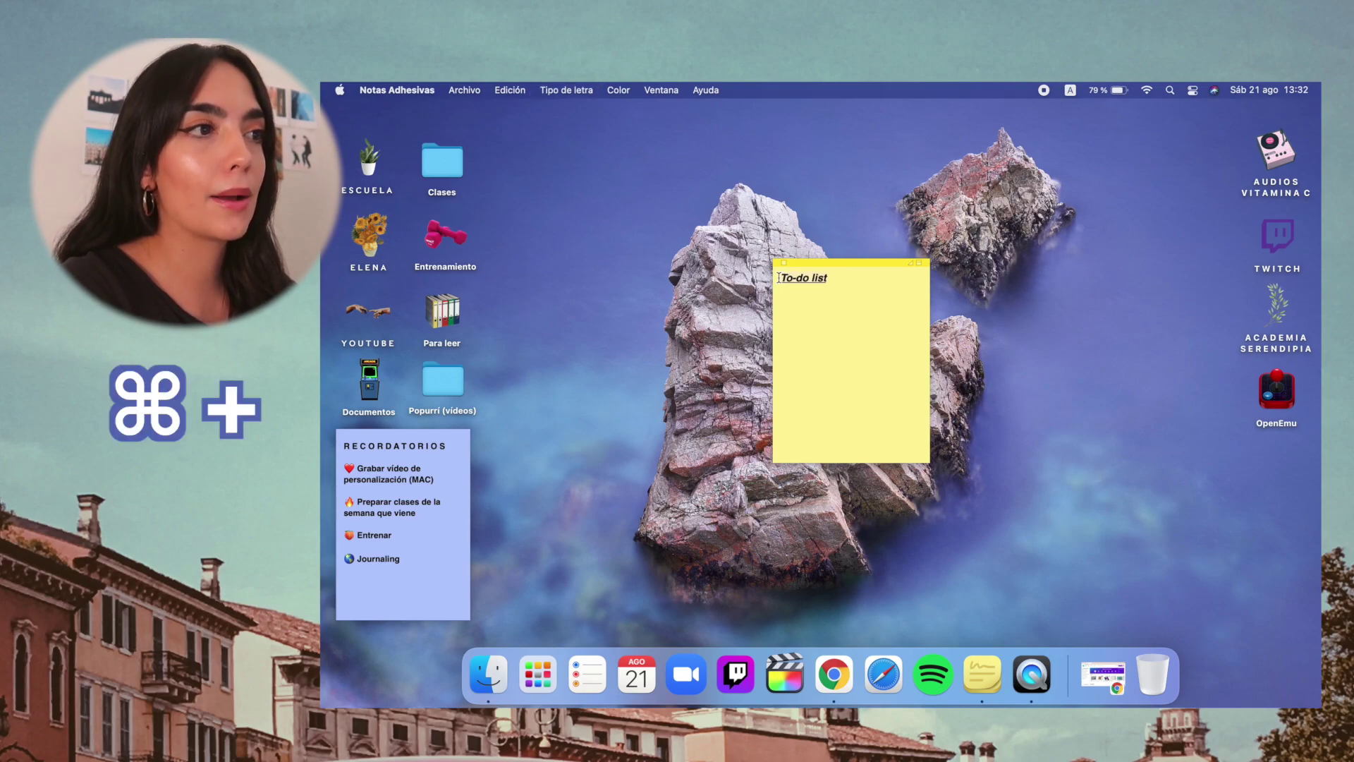
{"action": "key", "text": "super+plus"}
{"action": "key", "text": "super+plus"}
{"action": "key", "text": "super+plus"}
{"action": "key", "text": "super+plus"}
{"action": "key", "text": "super+plus"}
{"action": "key", "text": "super+plus"}
{"action": "key", "text": "super+plus"}
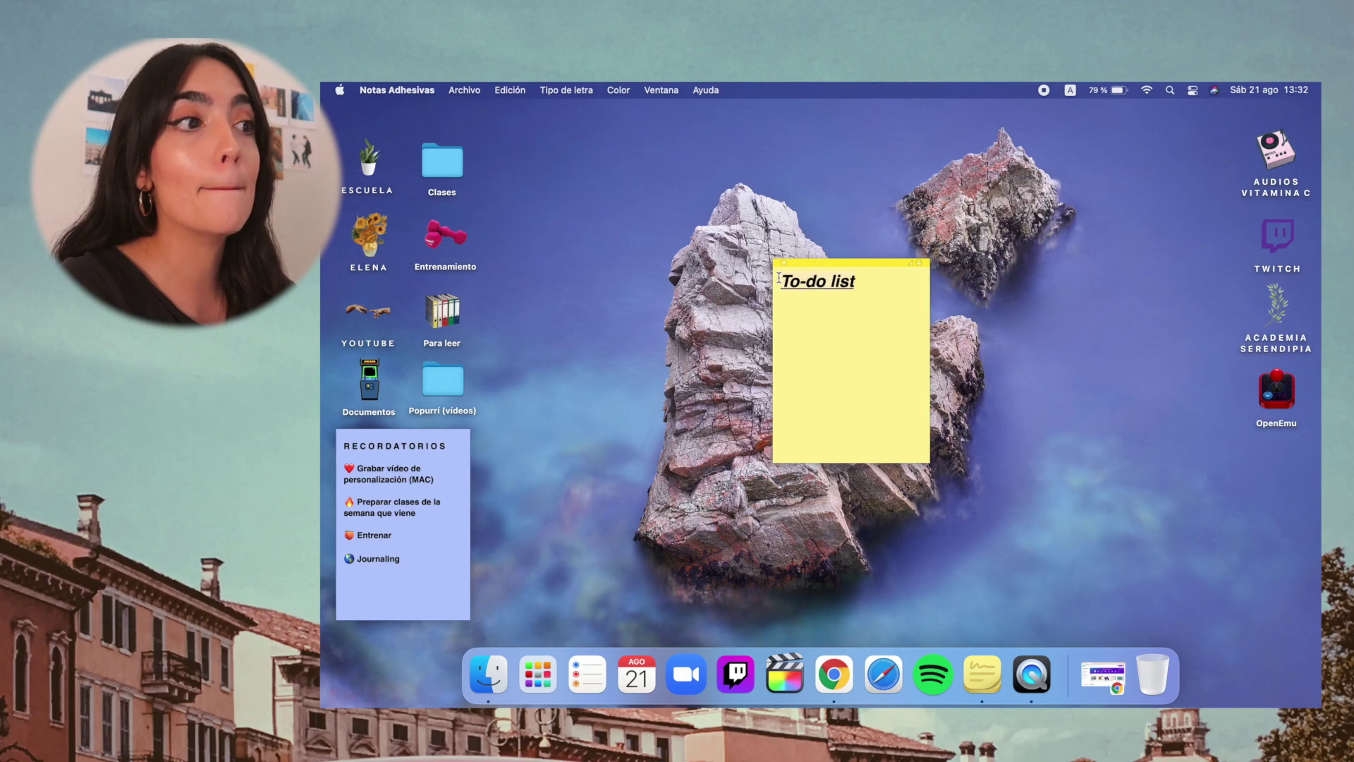
{"action": "key", "text": "super+plus"}
{"action": "key", "text": "super+plus"}
{"action": "key", "text": "super+plus"}
{"action": "key", "text": "super+plus"}
{"action": "key", "text": "super+plus"}
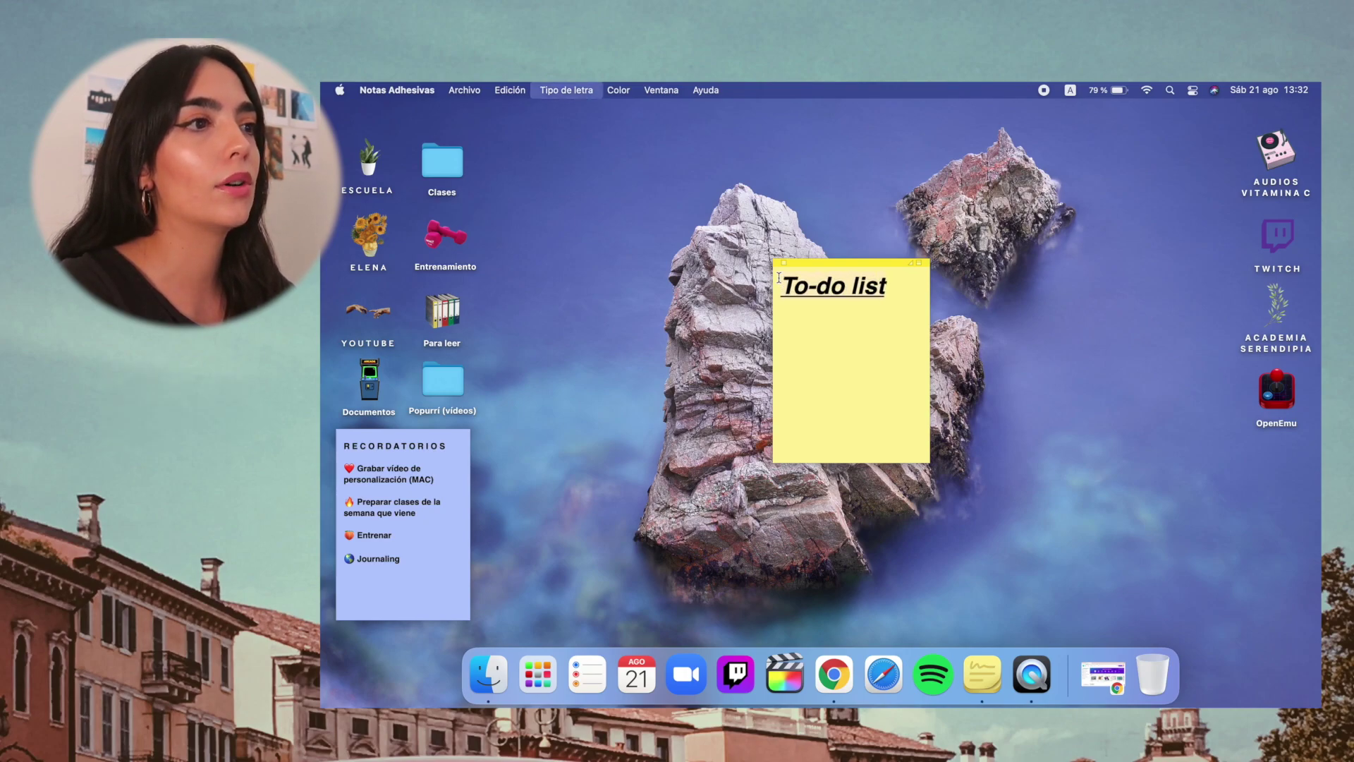
Step: Start a line below the title with the sample letter "M" and remove its bold, underline and italic formatting
{"action": "key", "text": "Return"}
{"action": "type", "text": "h"}
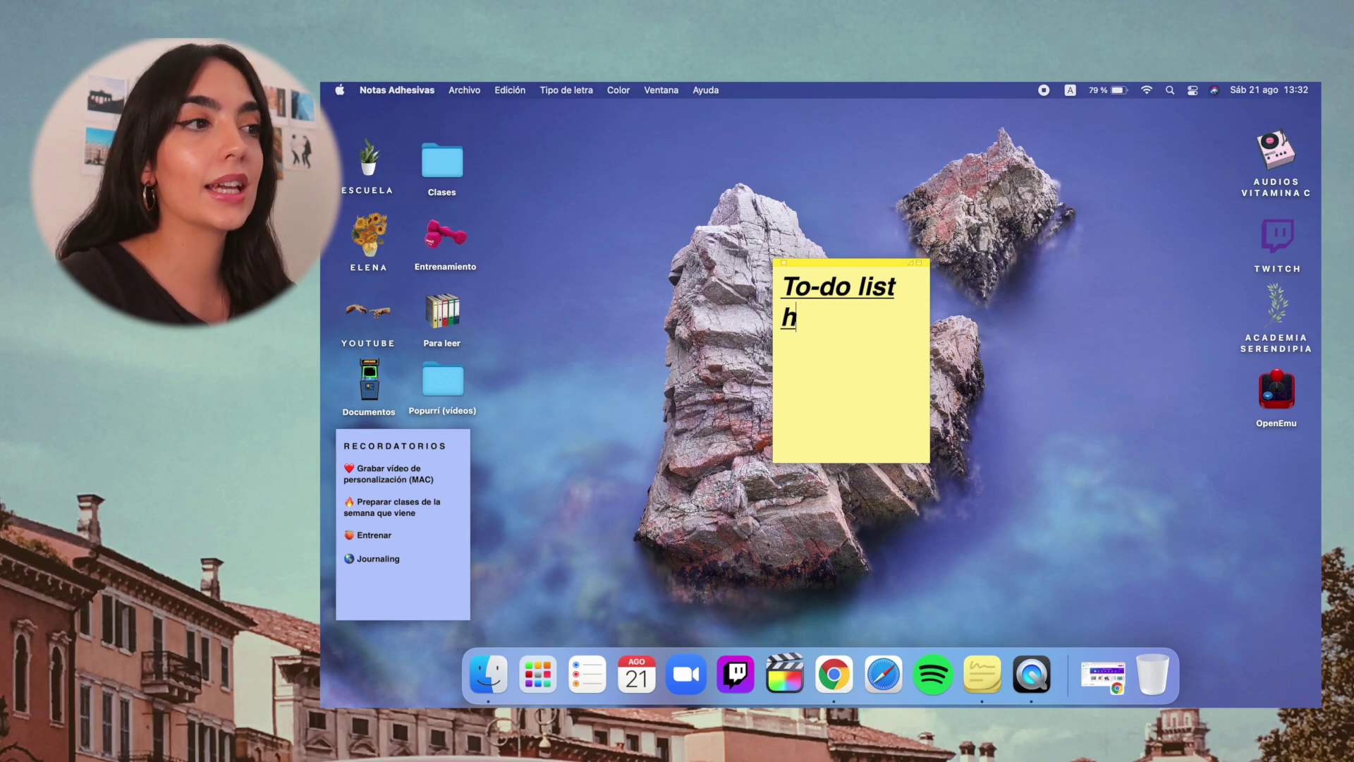
{"action": "key", "text": "BackSpace"}
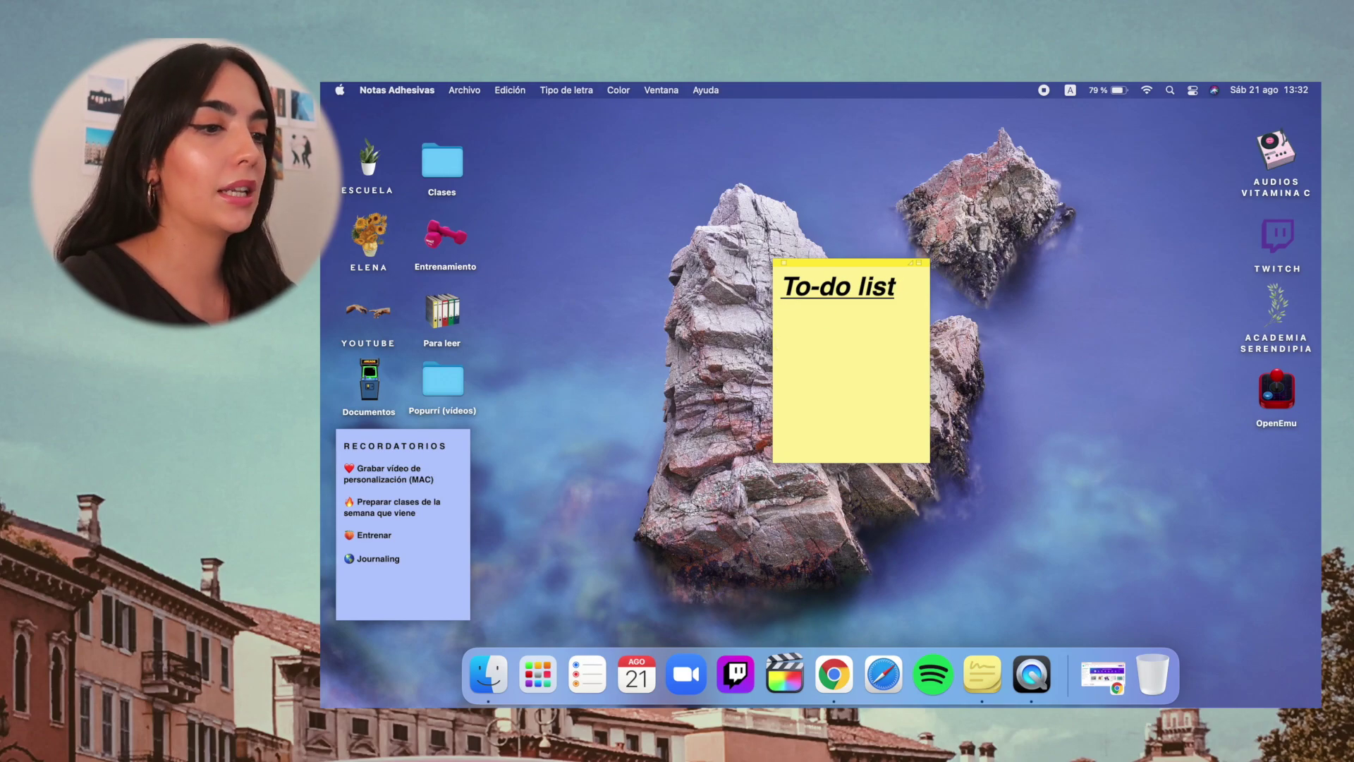
{"action": "type", "text": "M"}
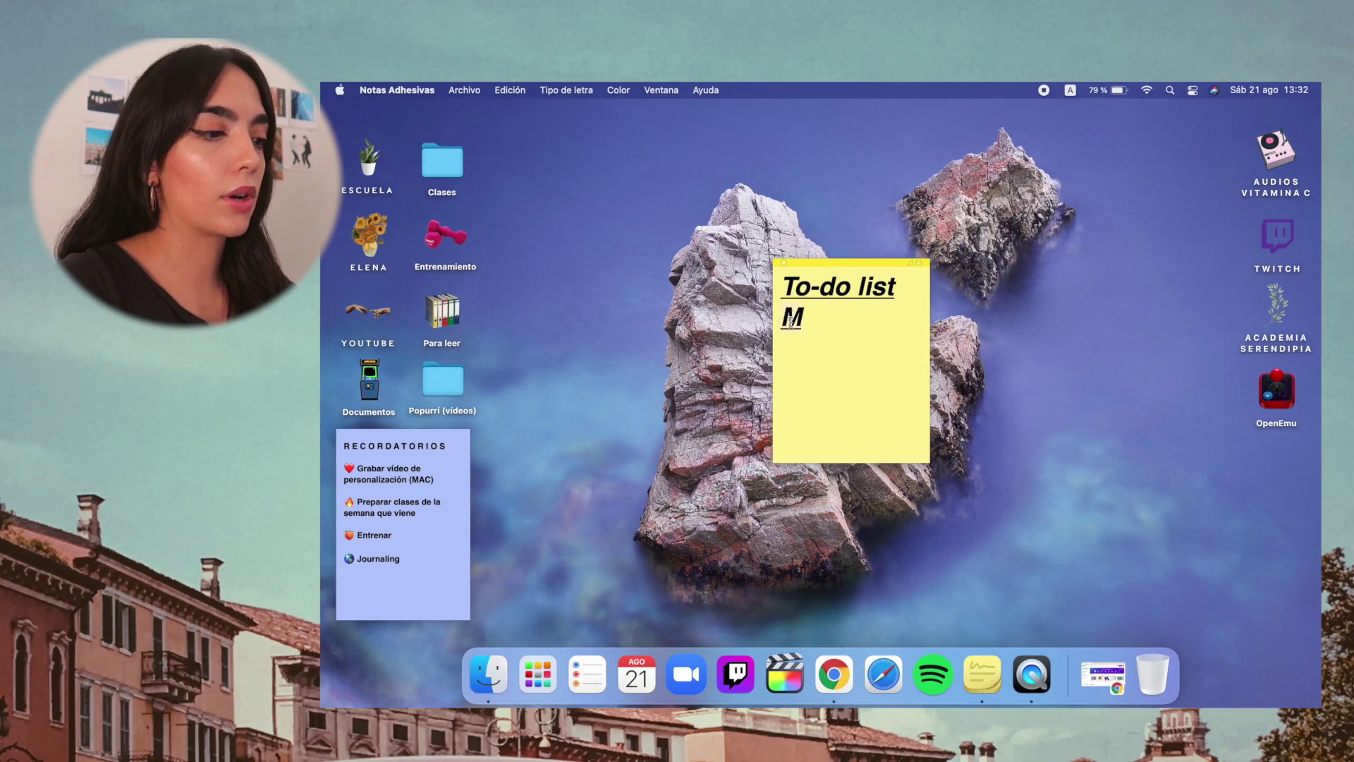
{"action": "left_click", "coordinate": [573, 93]}
{"action": "left_click", "coordinate": [557, 126]}
{"action": "left_click", "coordinate": [565, 90]}
{"action": "left_click", "coordinate": [558, 141]}
{"action": "left_click", "coordinate": [562, 90]}
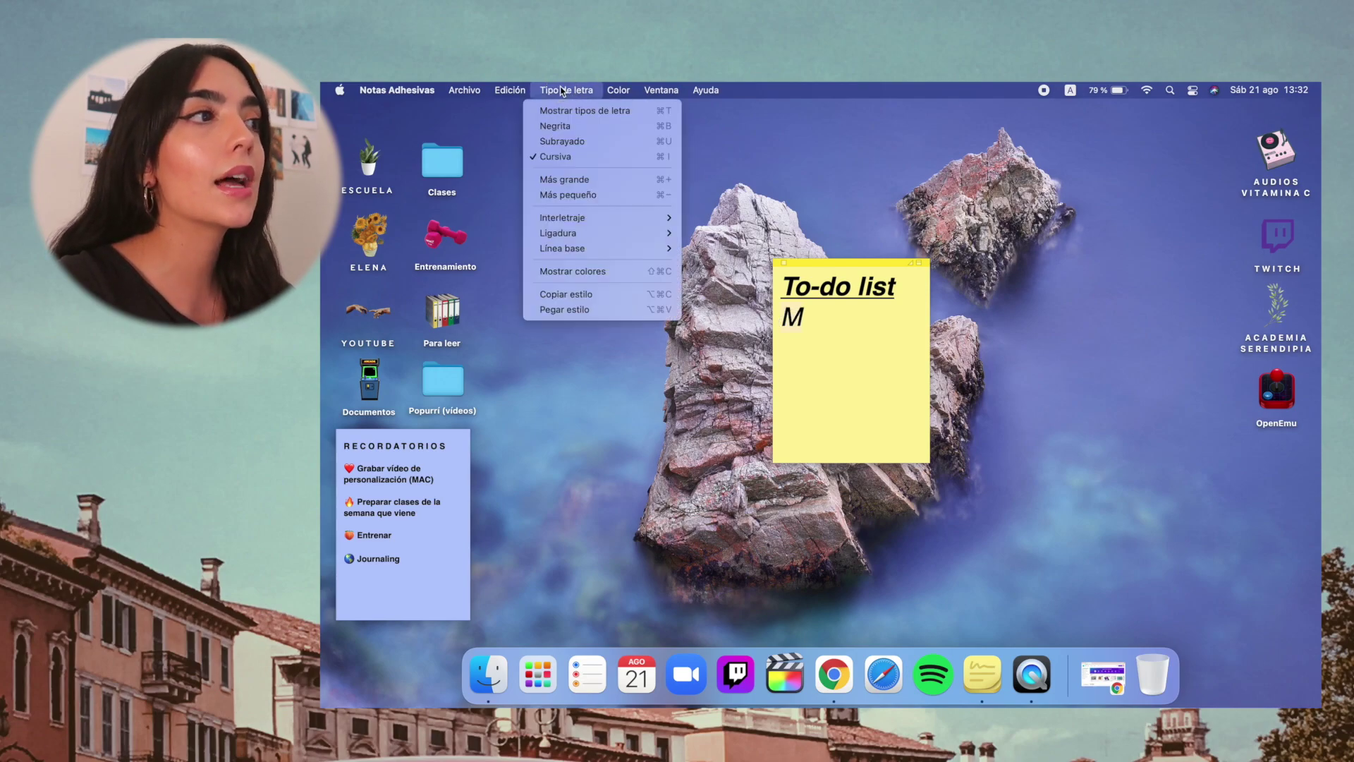
{"action": "left_click", "coordinate": [555, 157]}
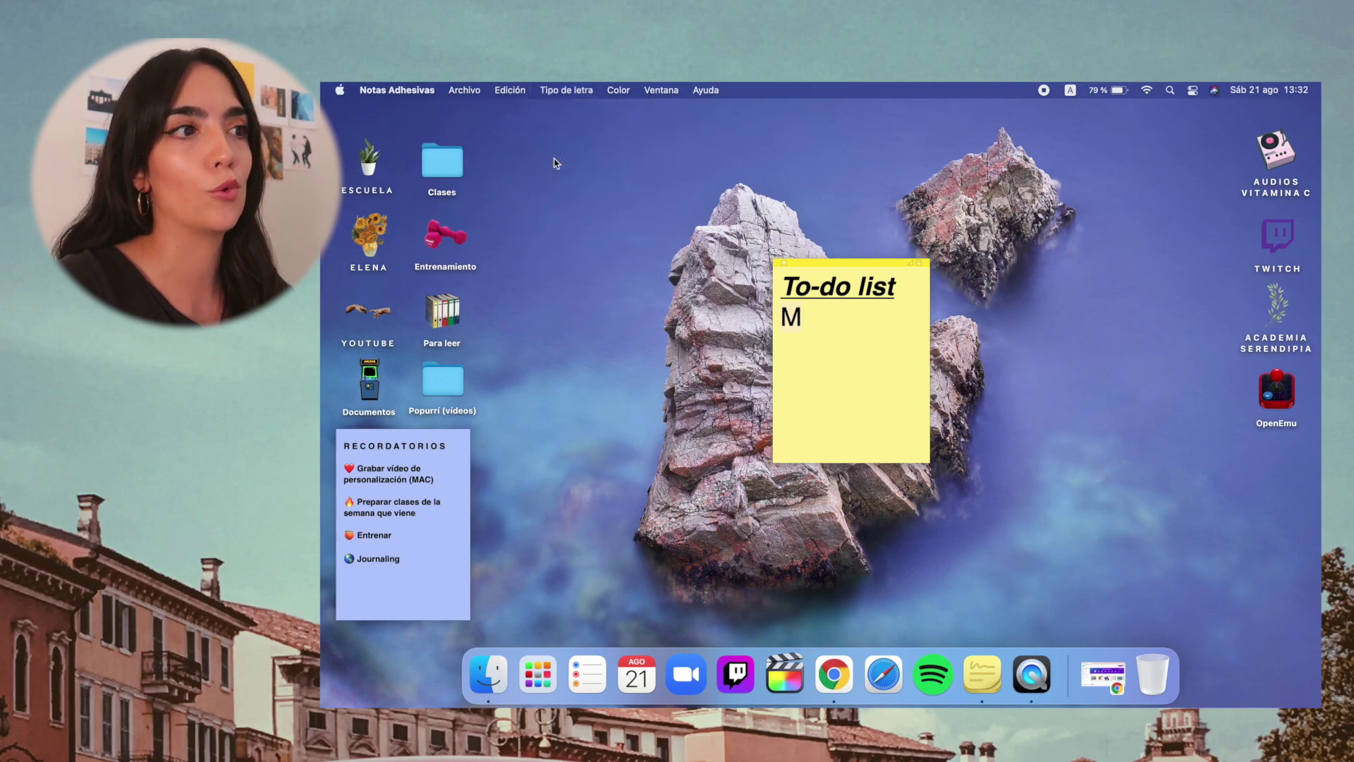
Step: Reduce the sample letter's text size to well below the title's, and delete the letter to leave the line empty
{"action": "key", "text": "super+minus"}
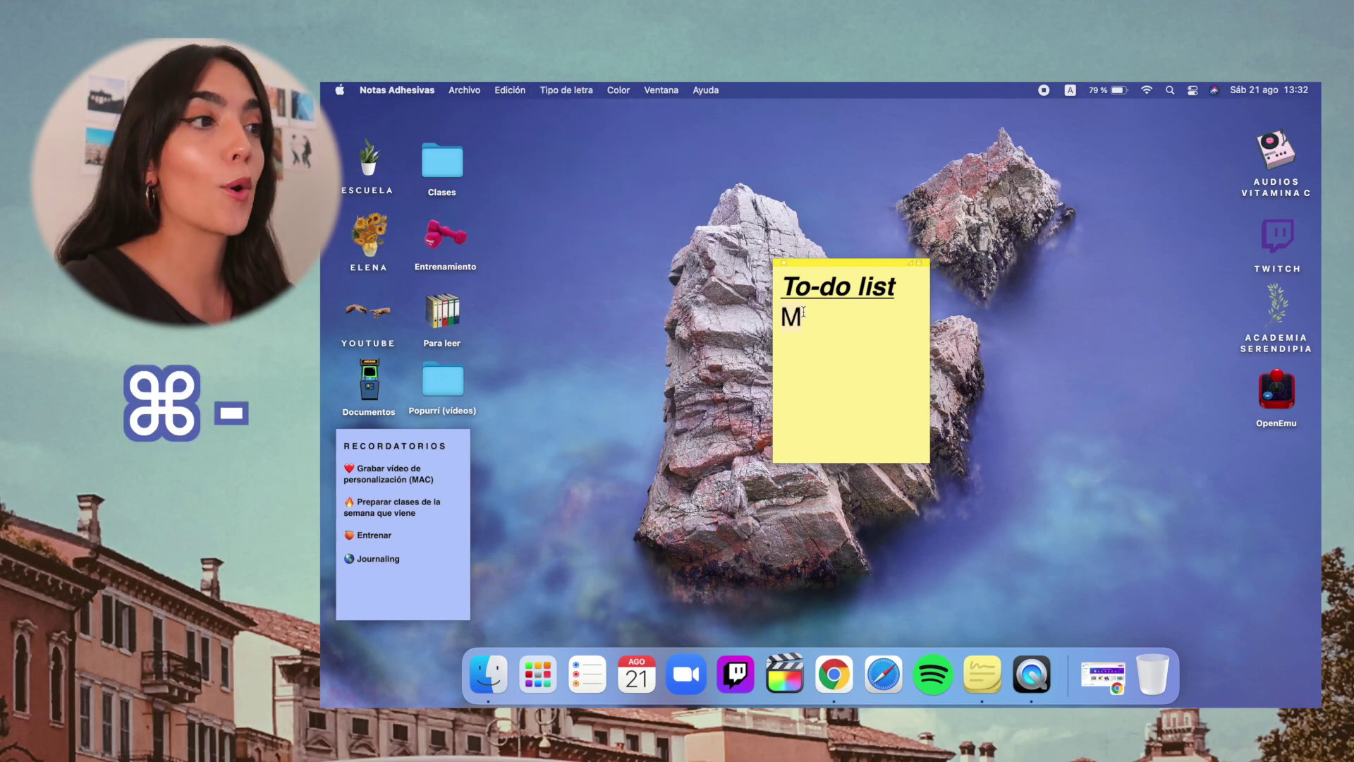
{"action": "key", "text": "super+minus"}
{"action": "key", "text": "super+minus"}
{"action": "key", "text": "super+minus"}
{"action": "key", "text": "super+minus"}
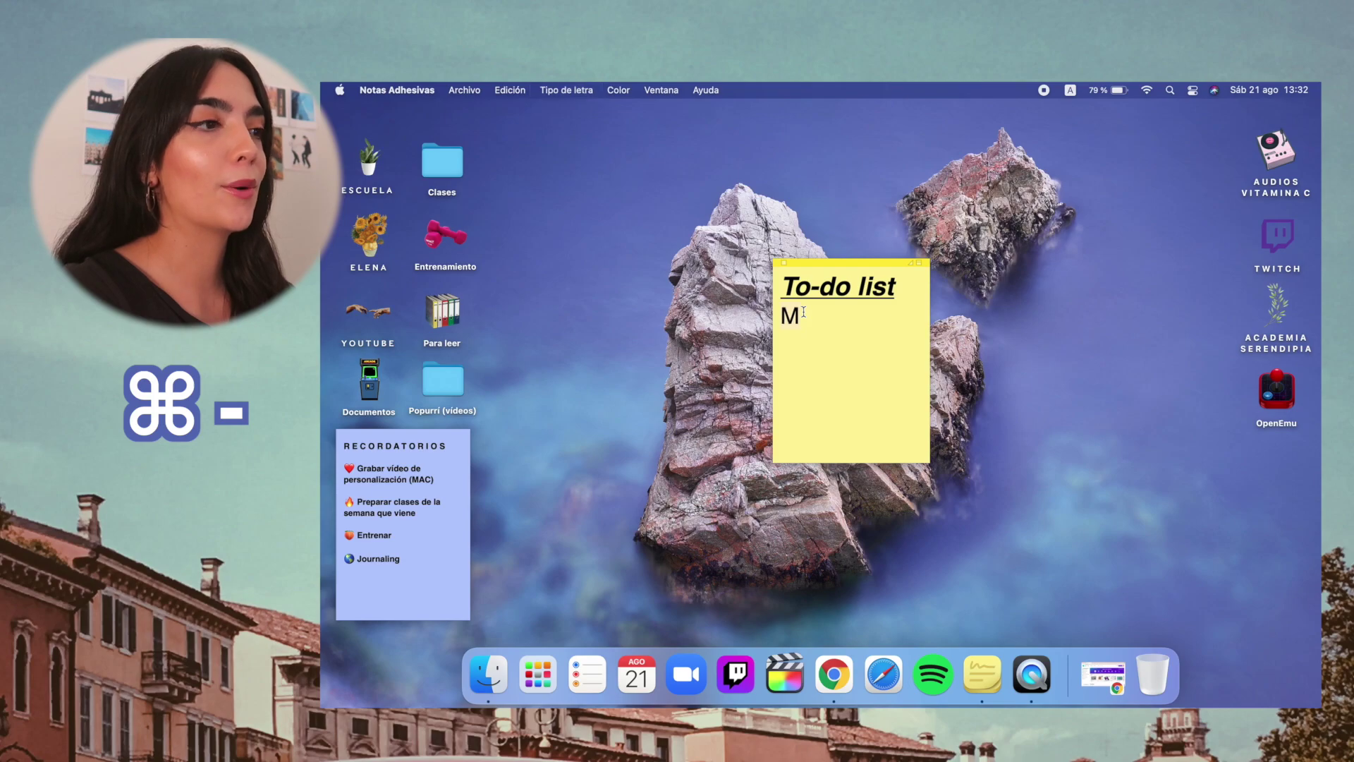
{"action": "key", "text": "super+minus"}
{"action": "key", "text": "super+minus"}
{"action": "key", "text": "super+minus"}
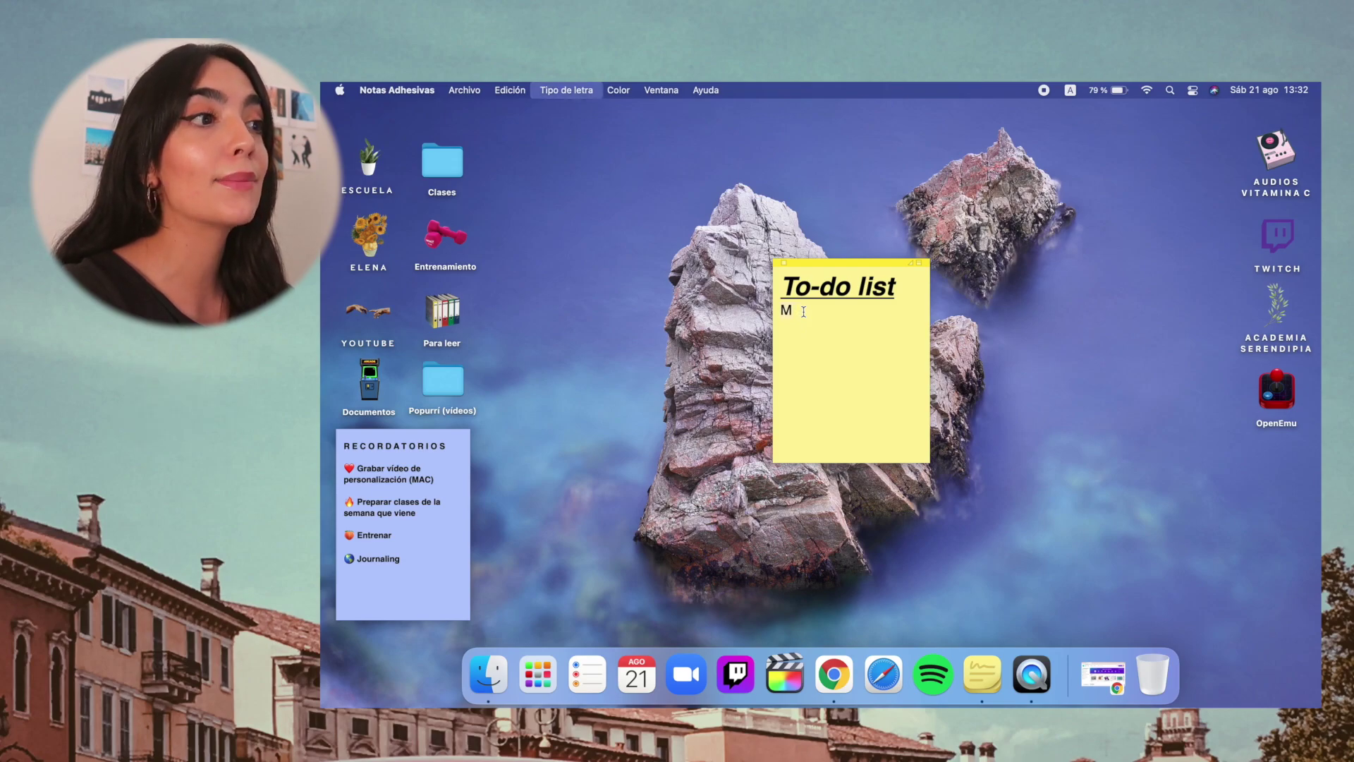
{"action": "key", "text": "BackSpace"}
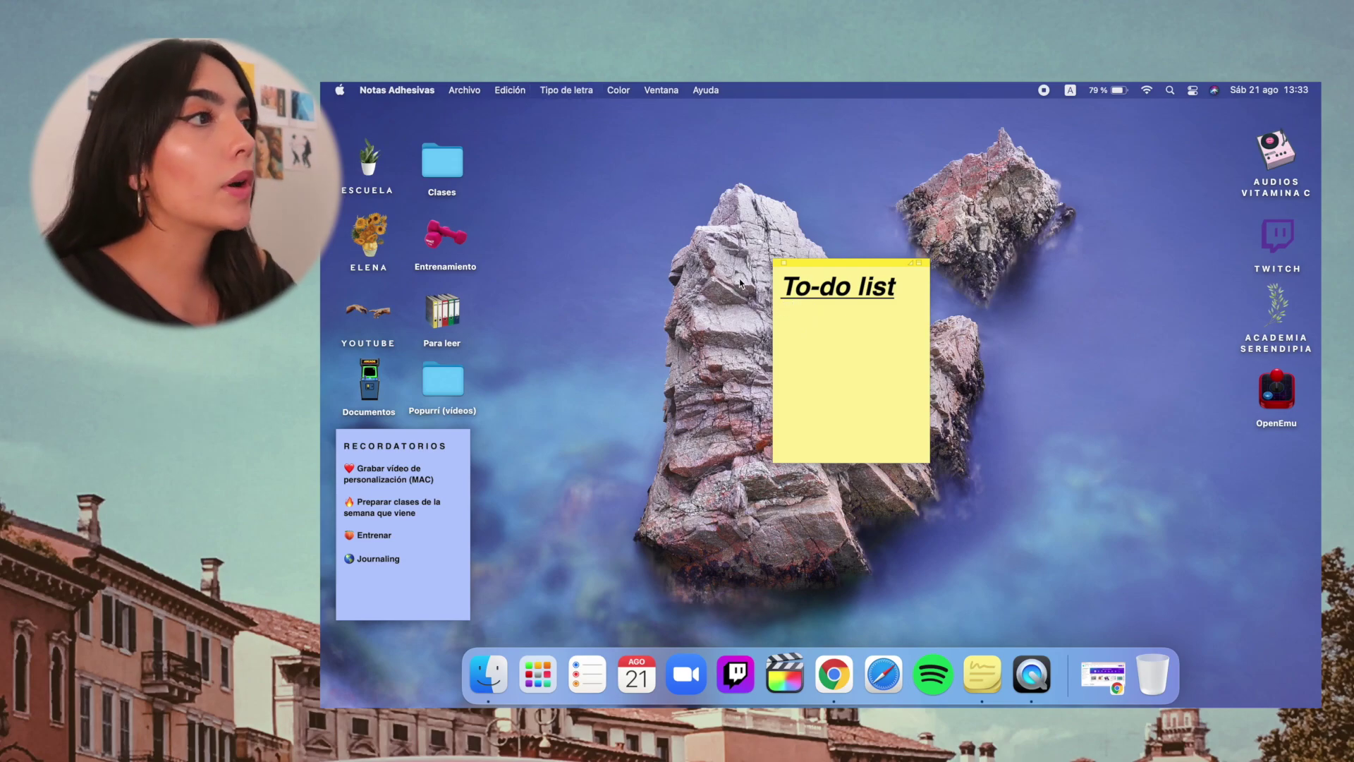
Step: Add the first task with a pink heart emoji and the text "Suscribirme al canal de Smel serendipia"
{"action": "left_click", "coordinate": [507, 88]}
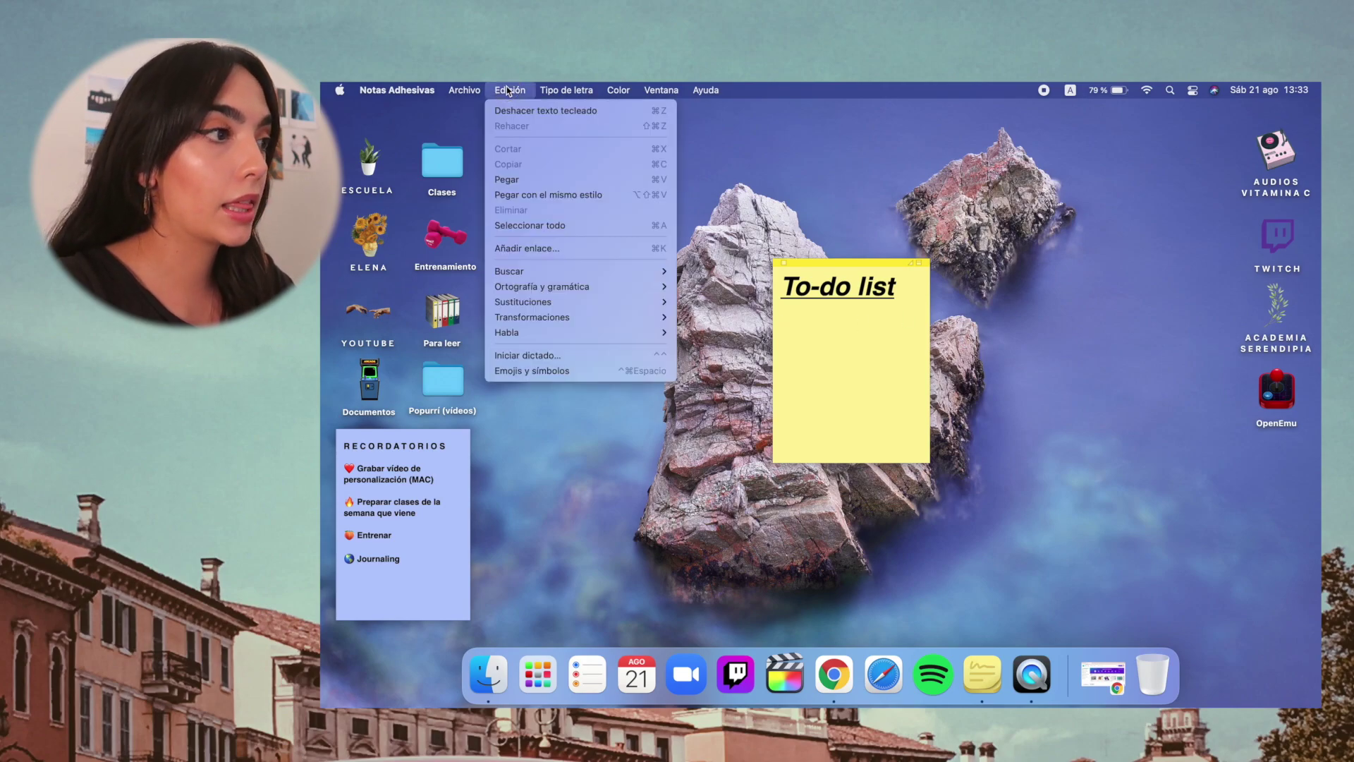
{"action": "left_click", "coordinate": [535, 371]}
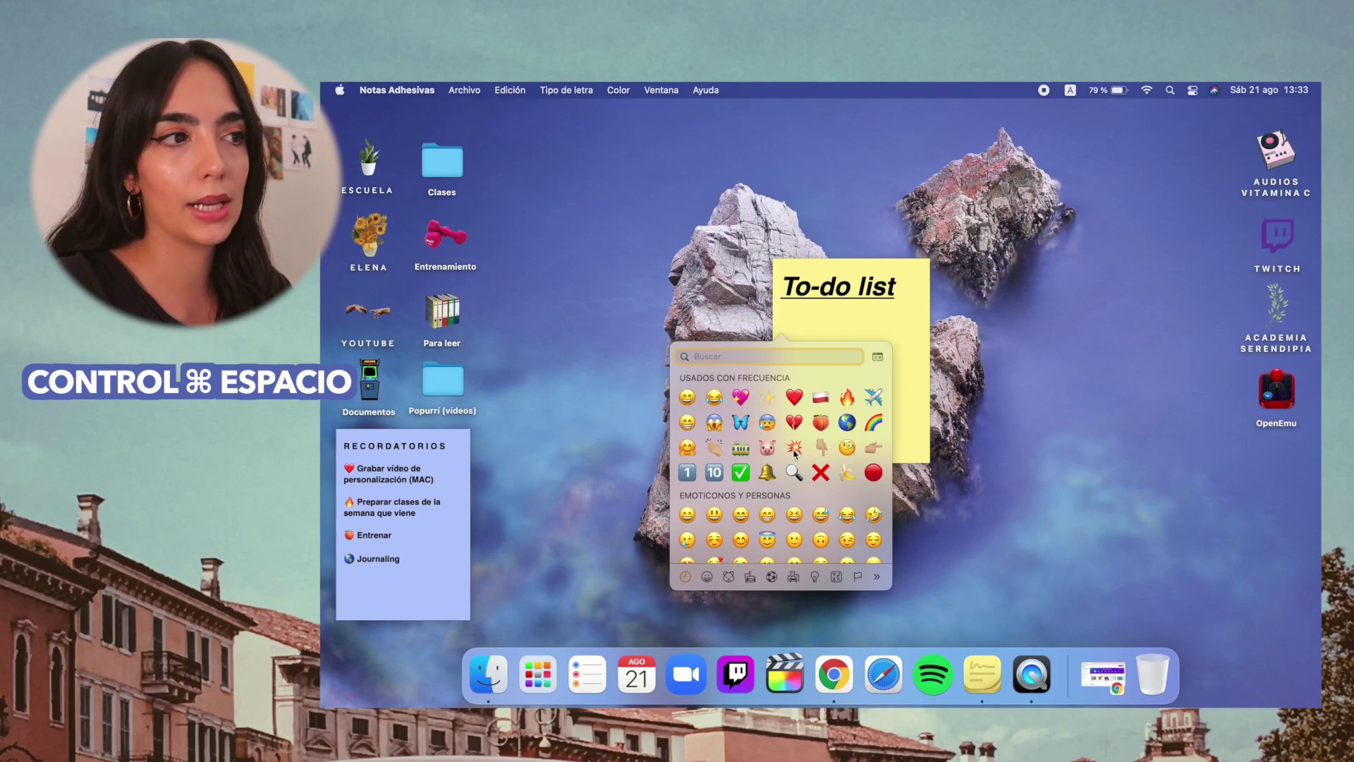
{"action": "left_click", "coordinate": [742, 397]}
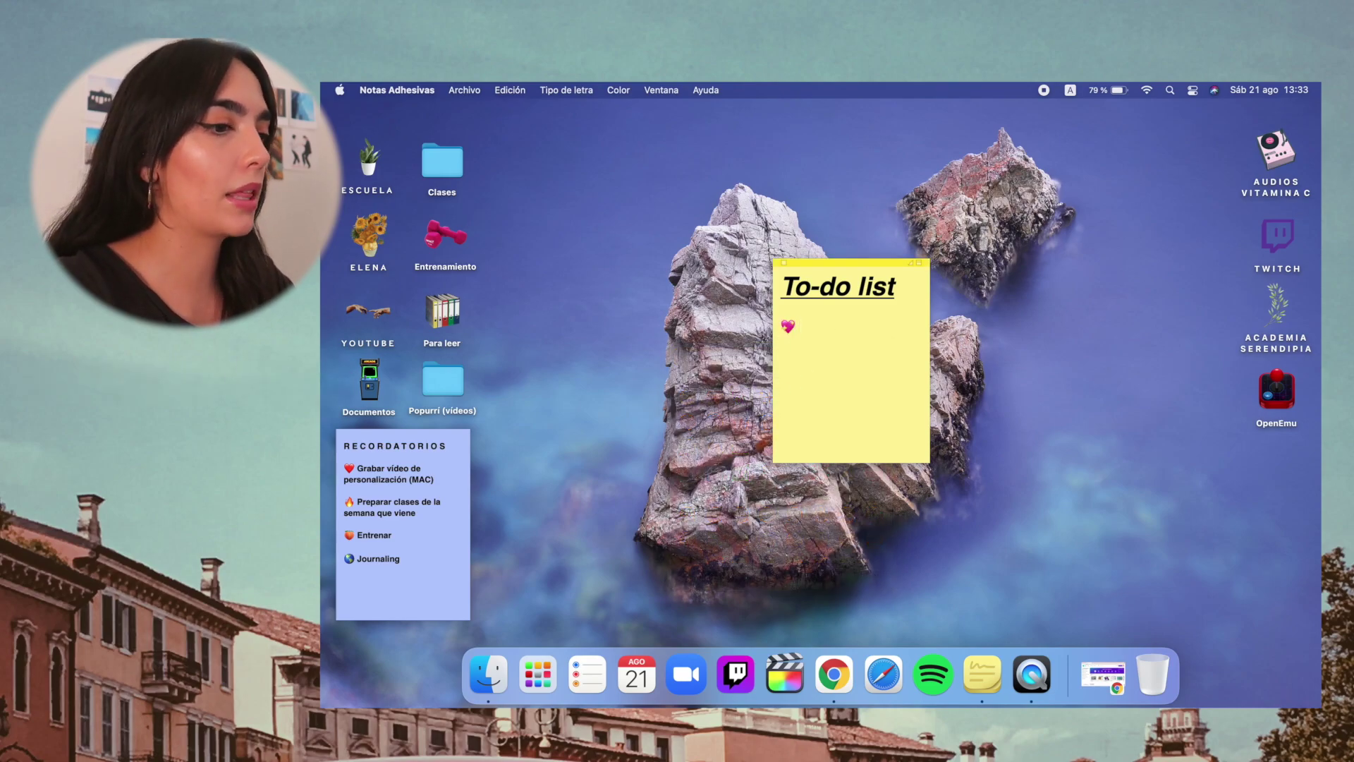
{"action": "type", "text": "Suscr"}
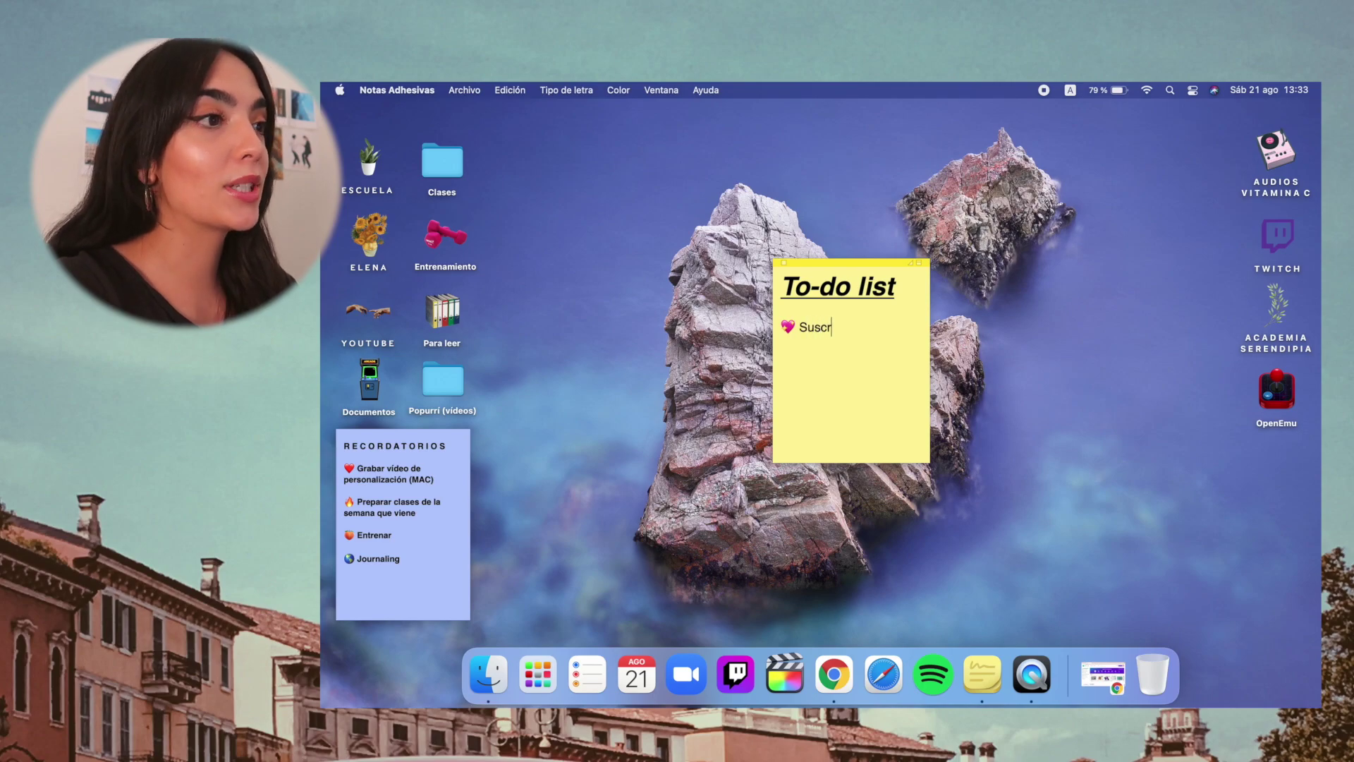
{"action": "type", "text": "ibirme al canal de "}
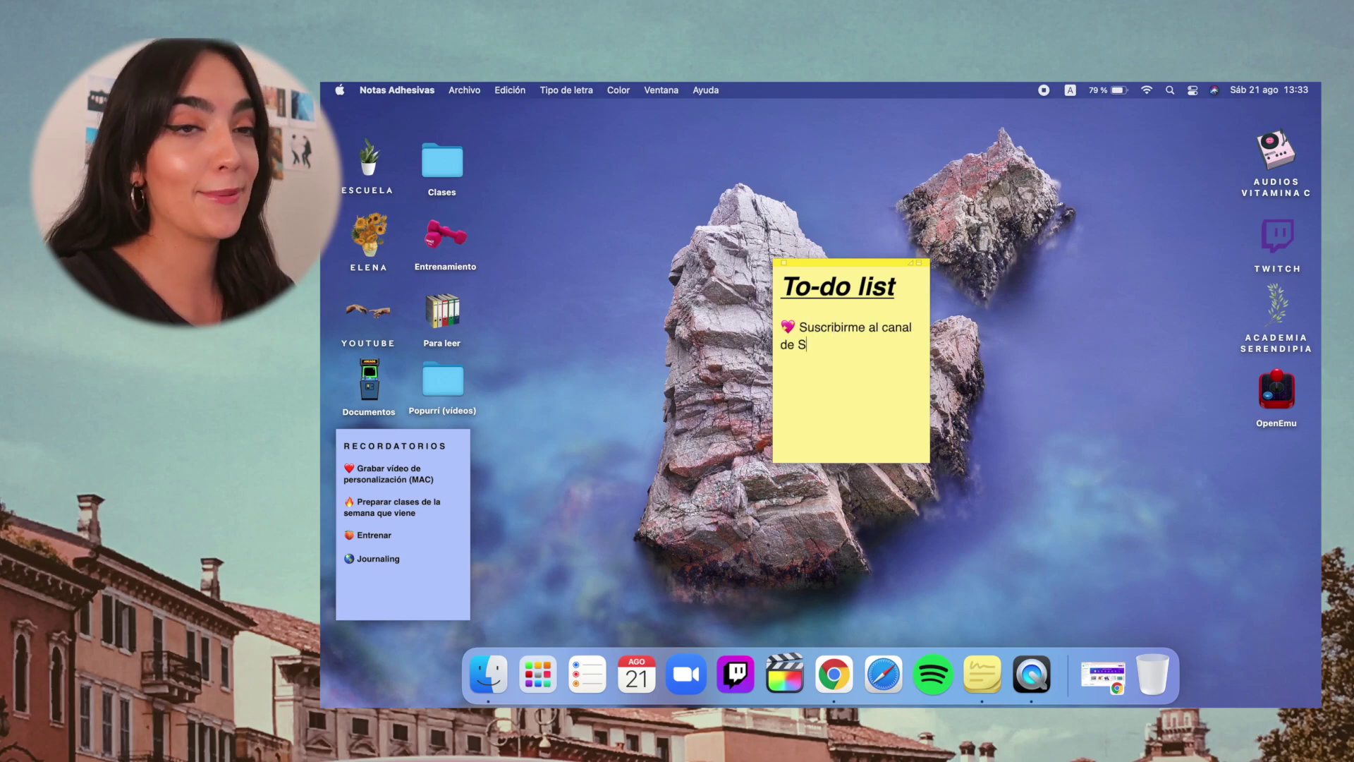
{"action": "type", "text": "Smel serendipia"}
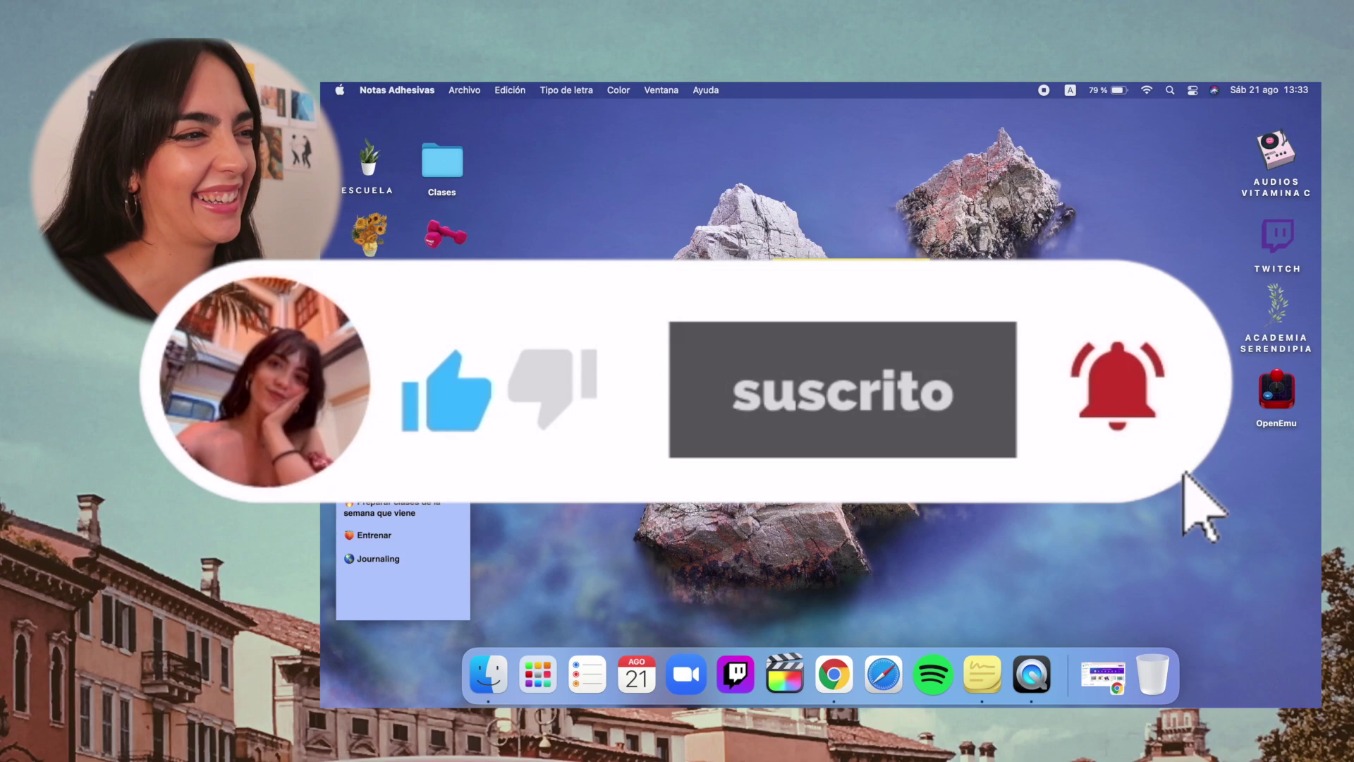
Step: Add a second task with the red collision emoji and the text "Estudiar para el examen de mañana", followed by a new line
{"action": "key", "text": "Return"}
{"action": "left_click", "coordinate": [510, 90]}
{"action": "left_click", "coordinate": [522, 382]}
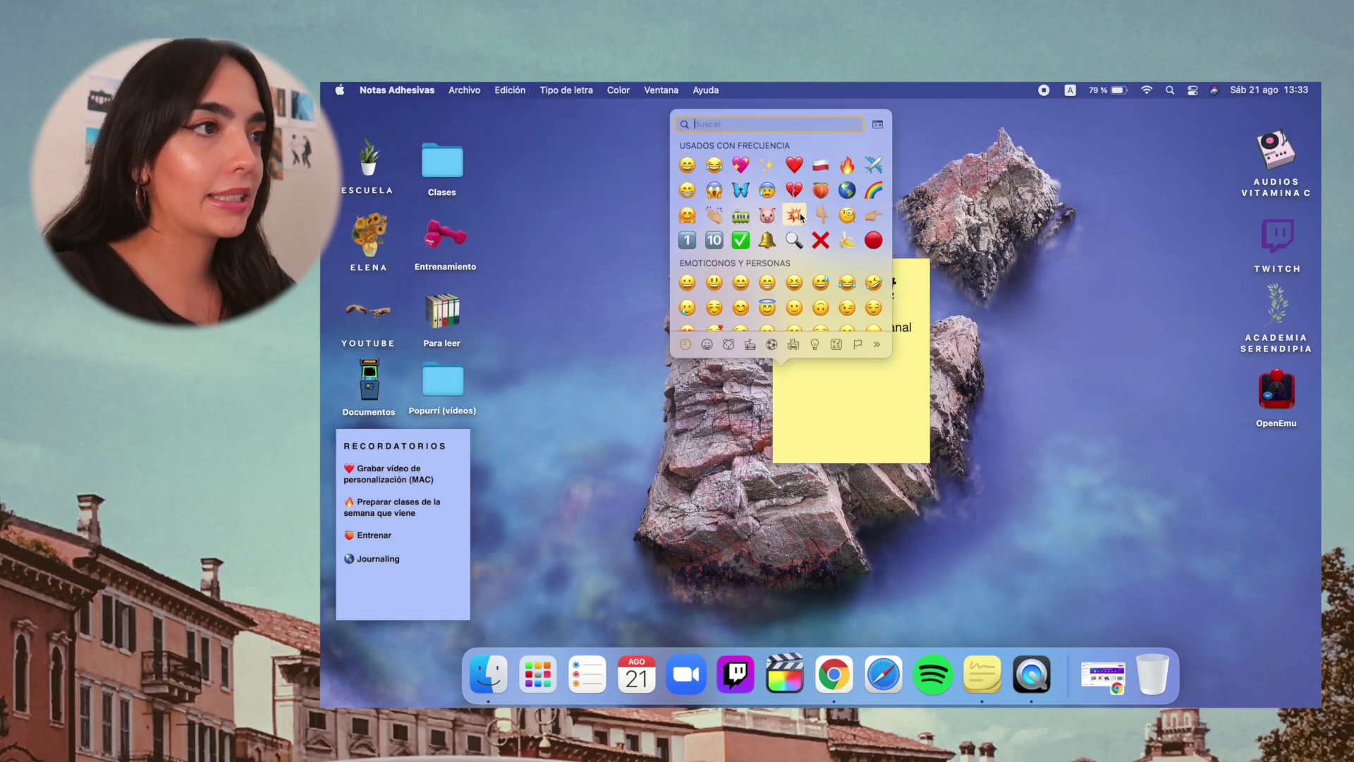
{"action": "key", "text": "Return"}
{"action": "type", "text": "E"}
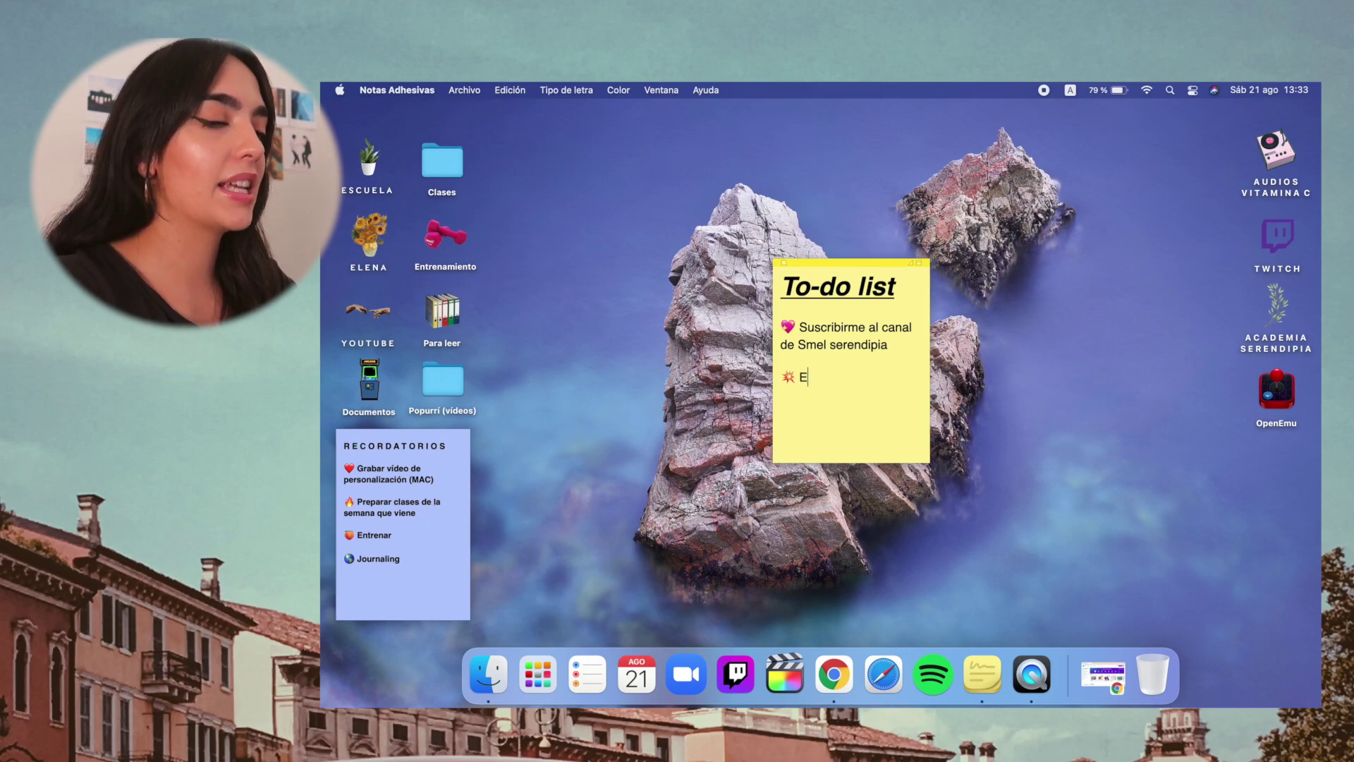
{"action": "type", "text": "studiar para el examen de mañana"}
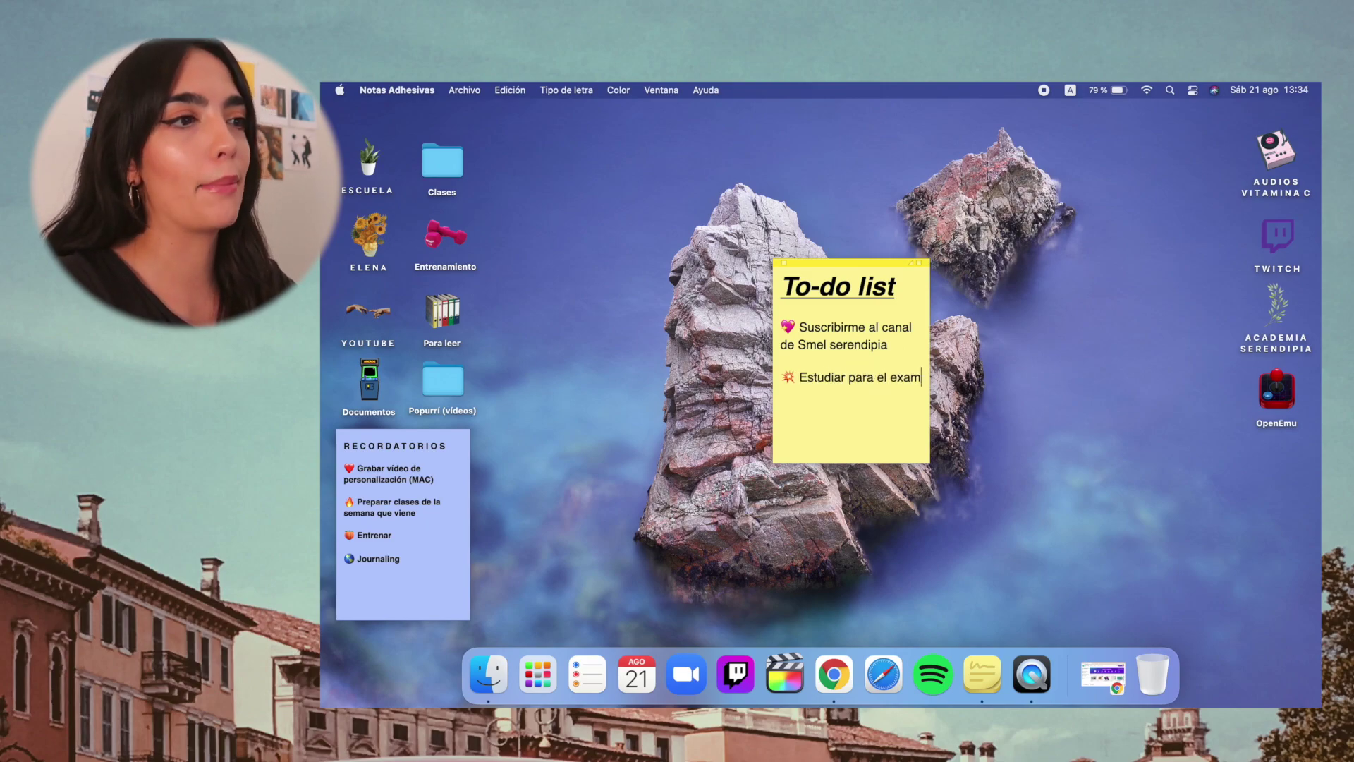
{"action": "key", "text": "Return"}
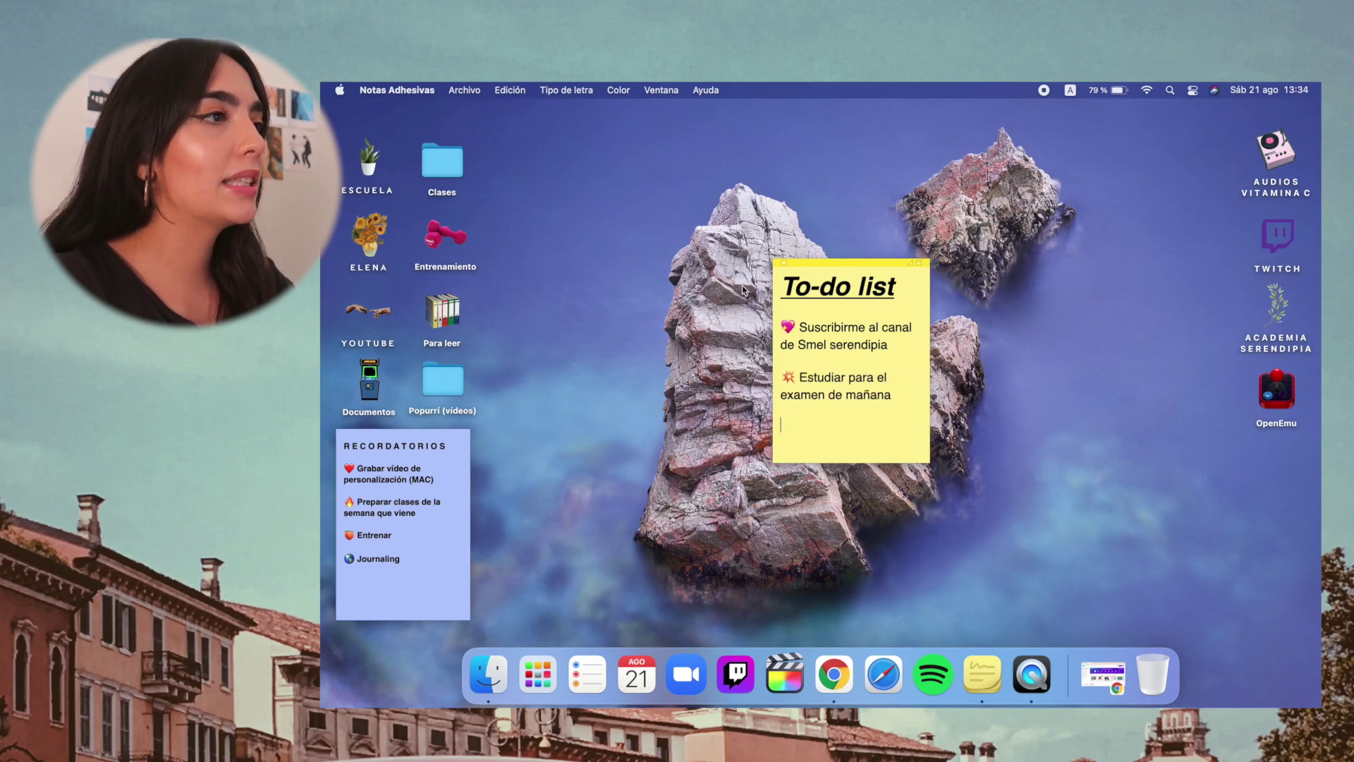
Step: Add a third task with the blue butterfly emoji and the text "Estudiar inglés"
{"action": "left_click", "coordinate": [510, 90]}
{"action": "left_click", "coordinate": [558, 309]}
{"action": "type", "text": "Estudiar ingle"}
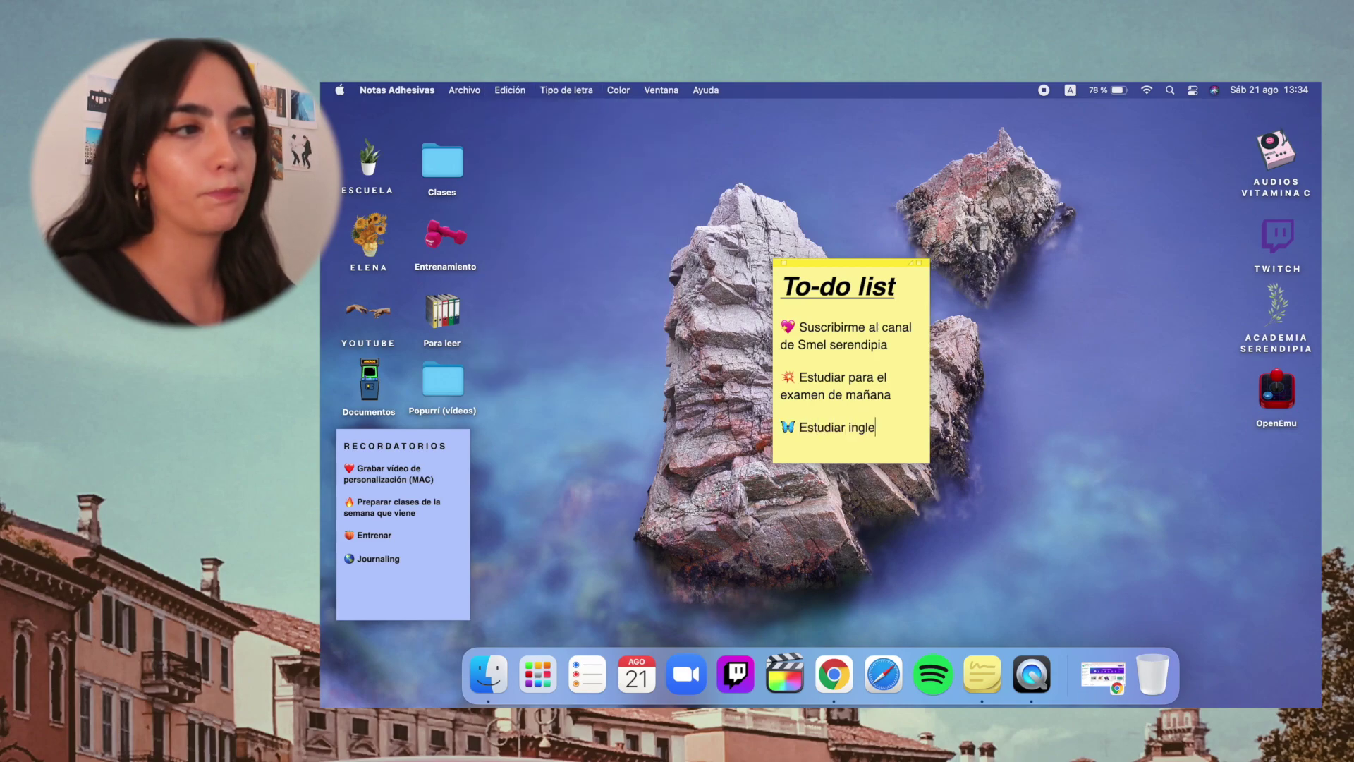
{"action": "key", "text": "BackSpace"}
{"action": "type", "text": "és"}
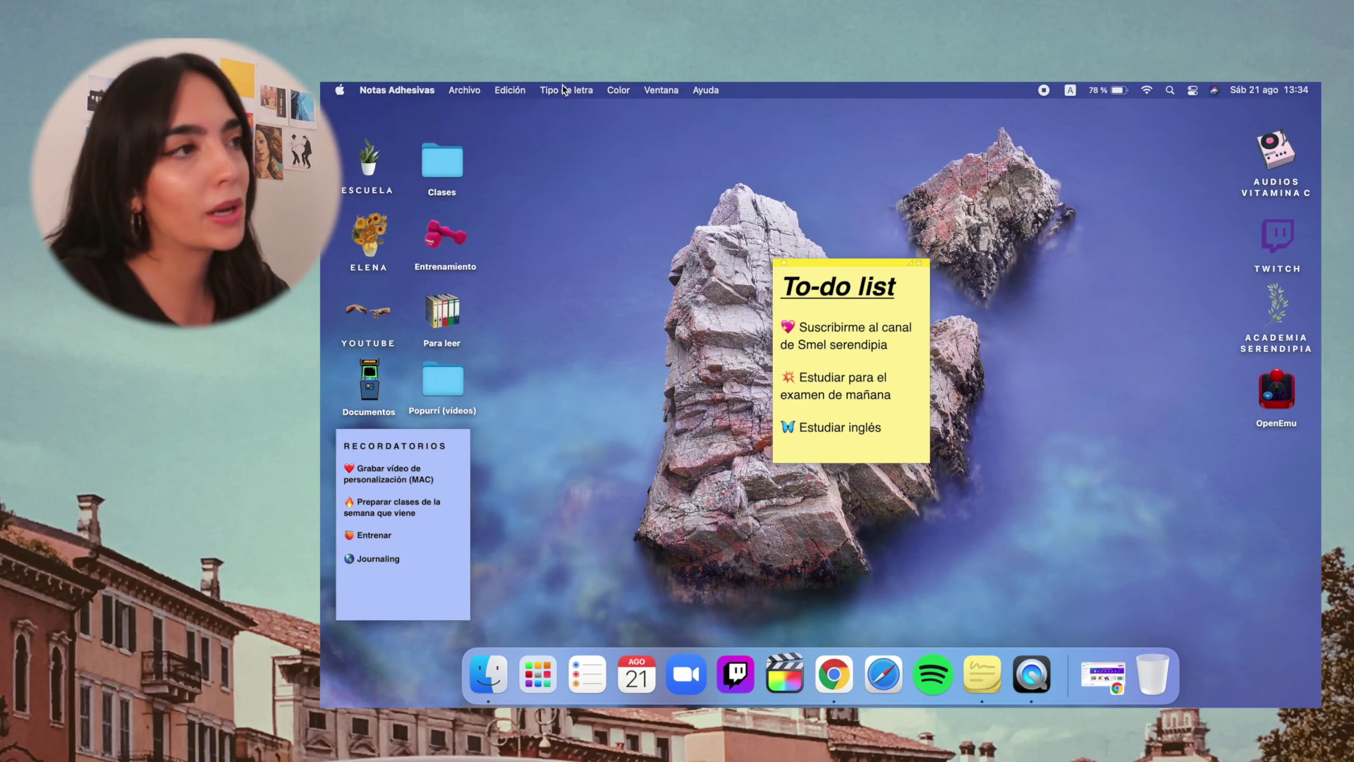
Step: Try the to-do note in blue, green, pink, violet and grey, and set it back to yellow
{"action": "left_click", "coordinate": [618, 90]}
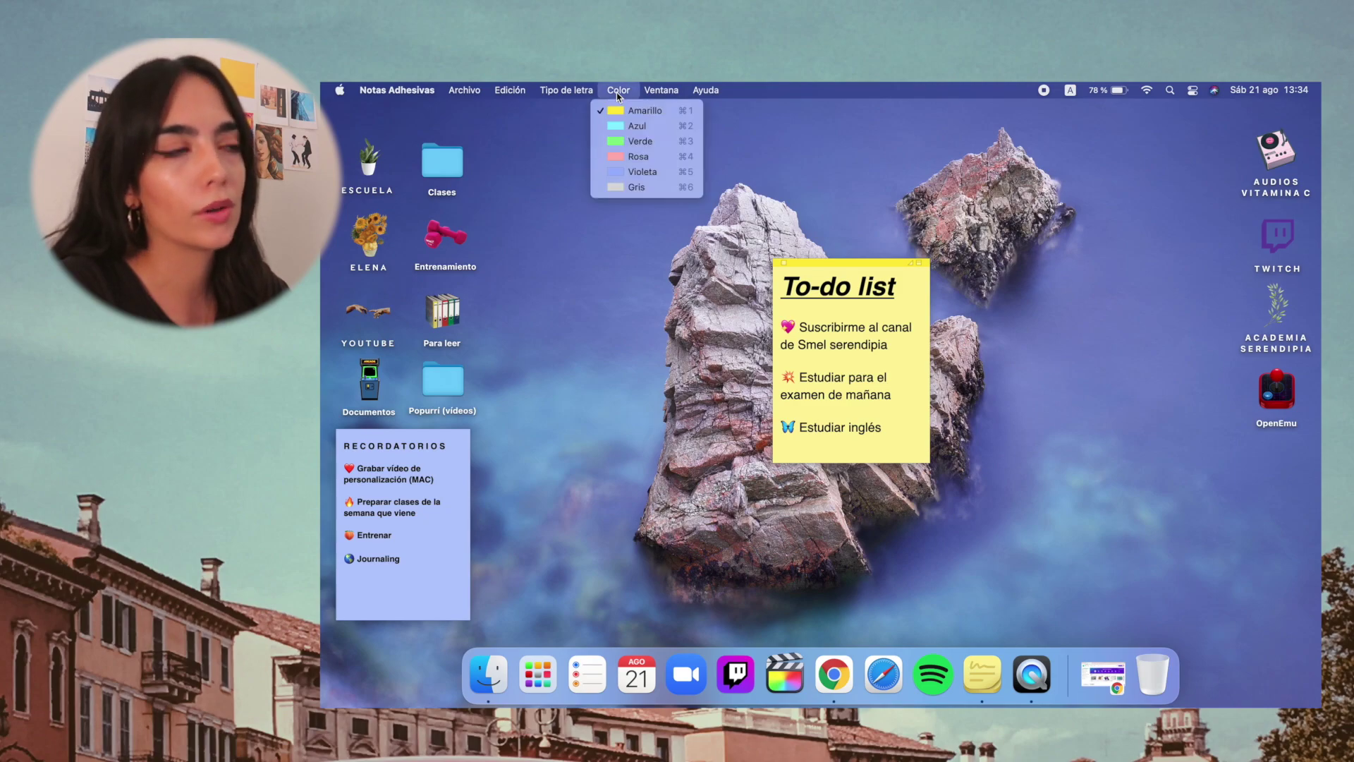
{"action": "left_click", "coordinate": [637, 125]}
{"action": "left_click", "coordinate": [618, 90]}
{"action": "left_click", "coordinate": [625, 141]}
{"action": "left_click", "coordinate": [618, 90]}
{"action": "left_click", "coordinate": [623, 155]}
{"action": "left_click", "coordinate": [618, 91]}
{"action": "left_click", "coordinate": [628, 172]}
{"action": "left_click", "coordinate": [618, 90]}
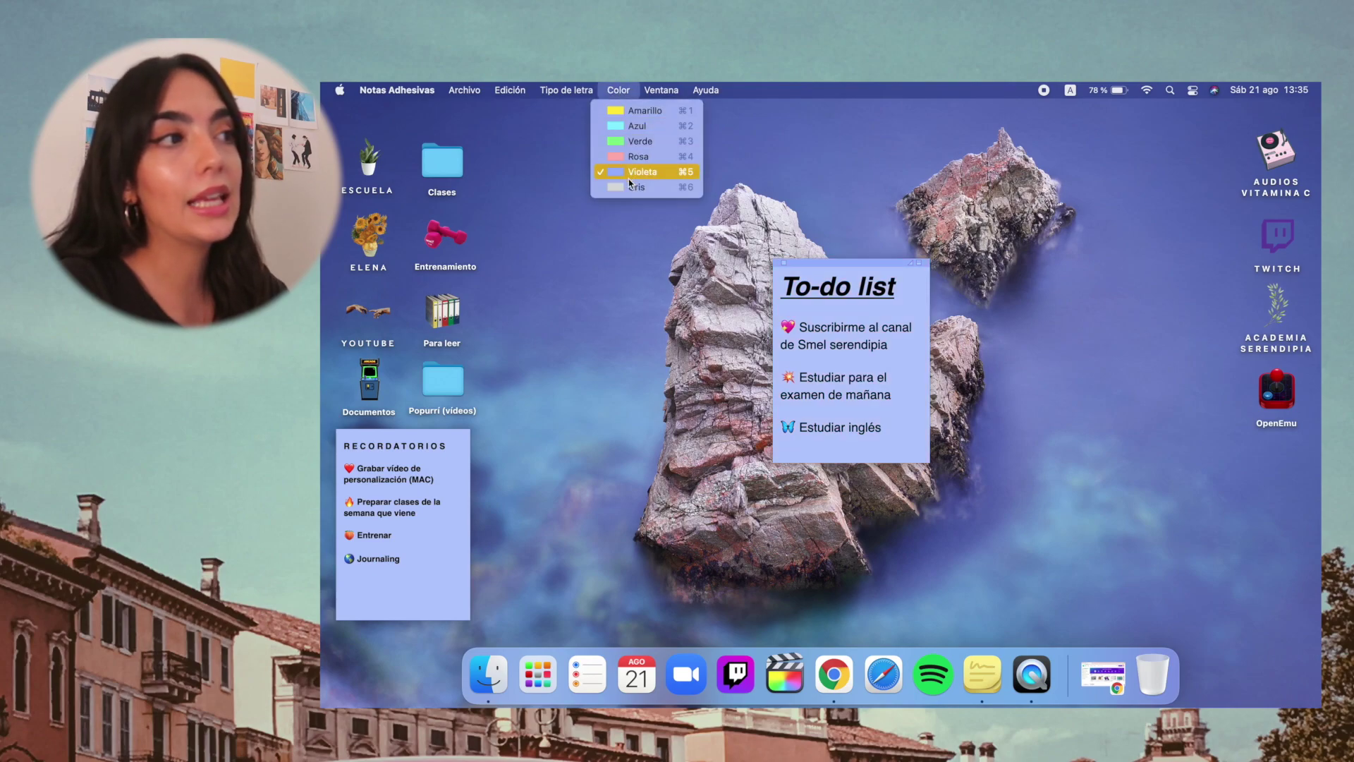
{"action": "left_click", "coordinate": [630, 187]}
{"action": "left_click", "coordinate": [617, 90]}
{"action": "left_click", "coordinate": [617, 110]}
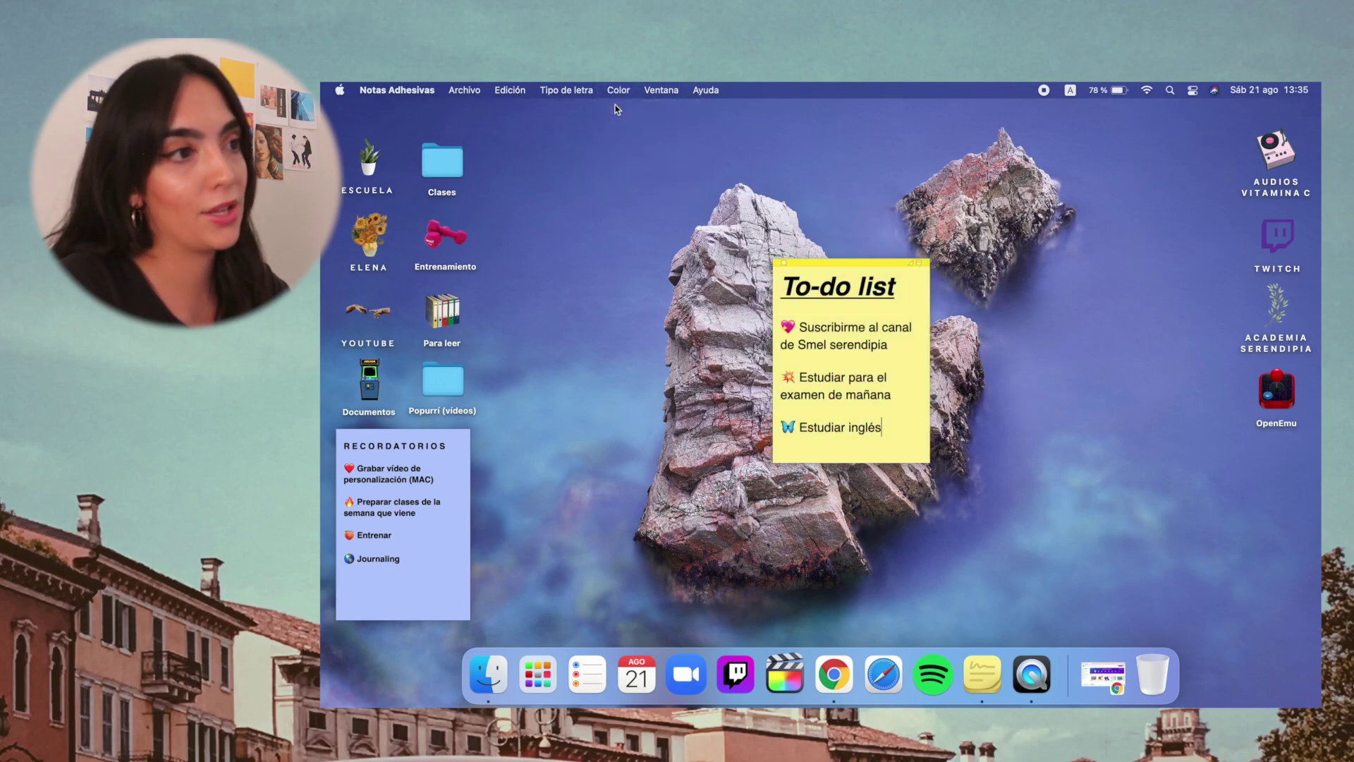
Step: Move the to-do note to the desktop's upper right beside the icon column, and enlarge it to full size and restore it
{"action": "left_click_drag", "start_coordinate": [827, 261], "coordinate": [1083, 143]}
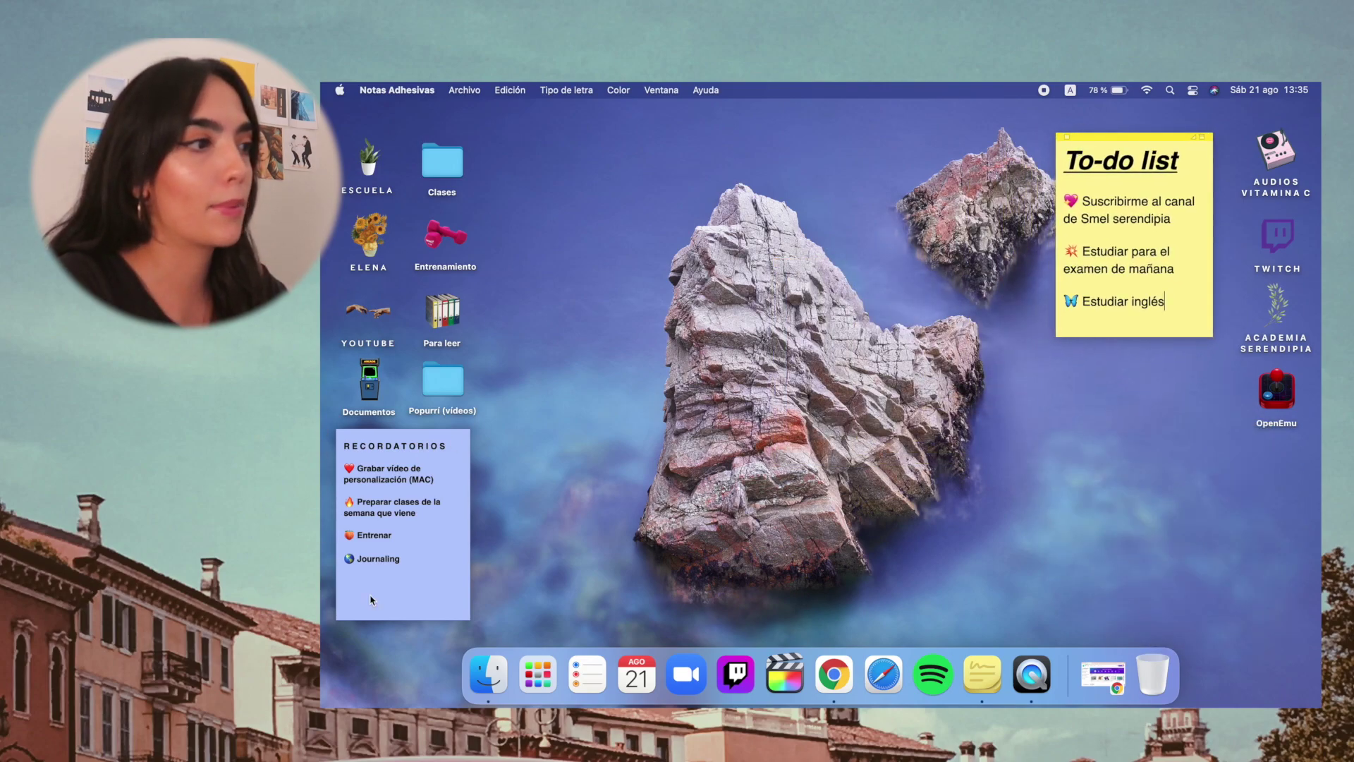
{"action": "left_click", "coordinate": [1194, 138]}
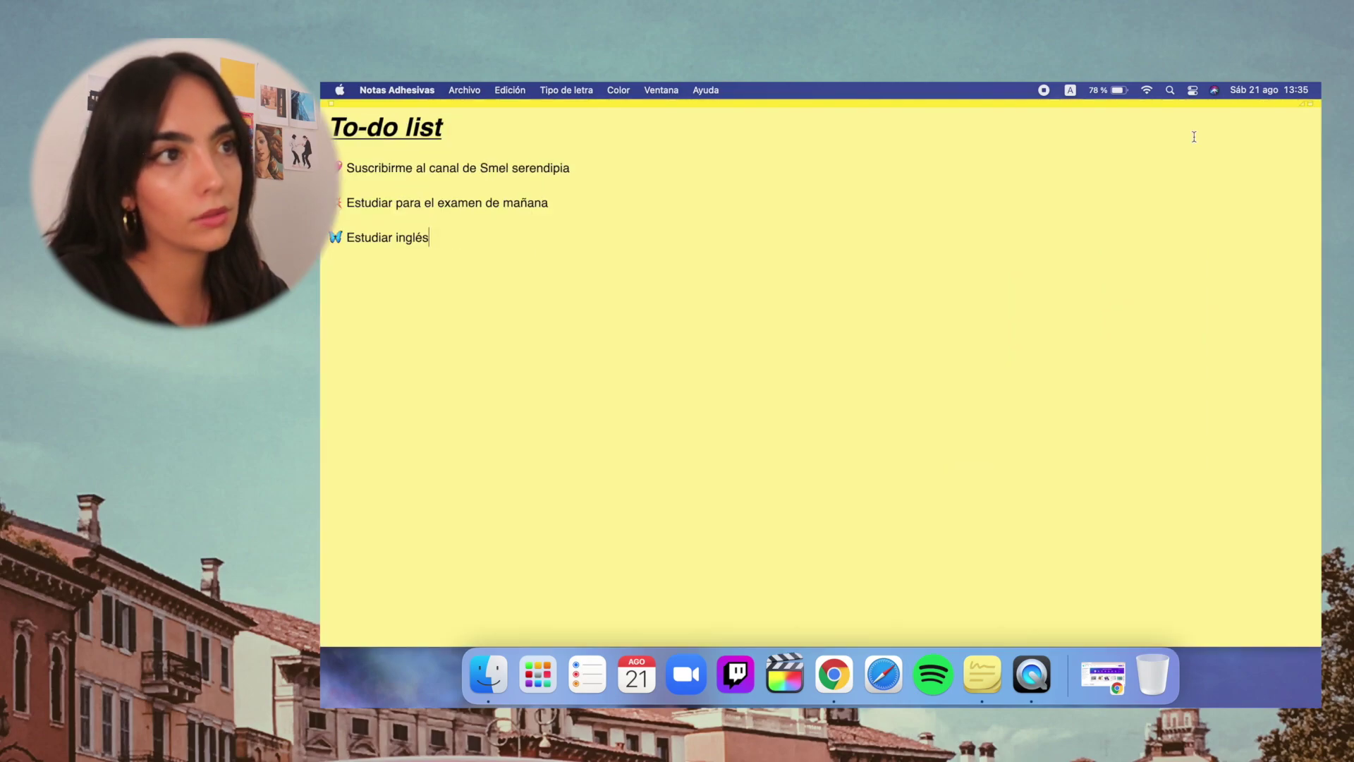
{"action": "left_click", "coordinate": [1306, 105]}
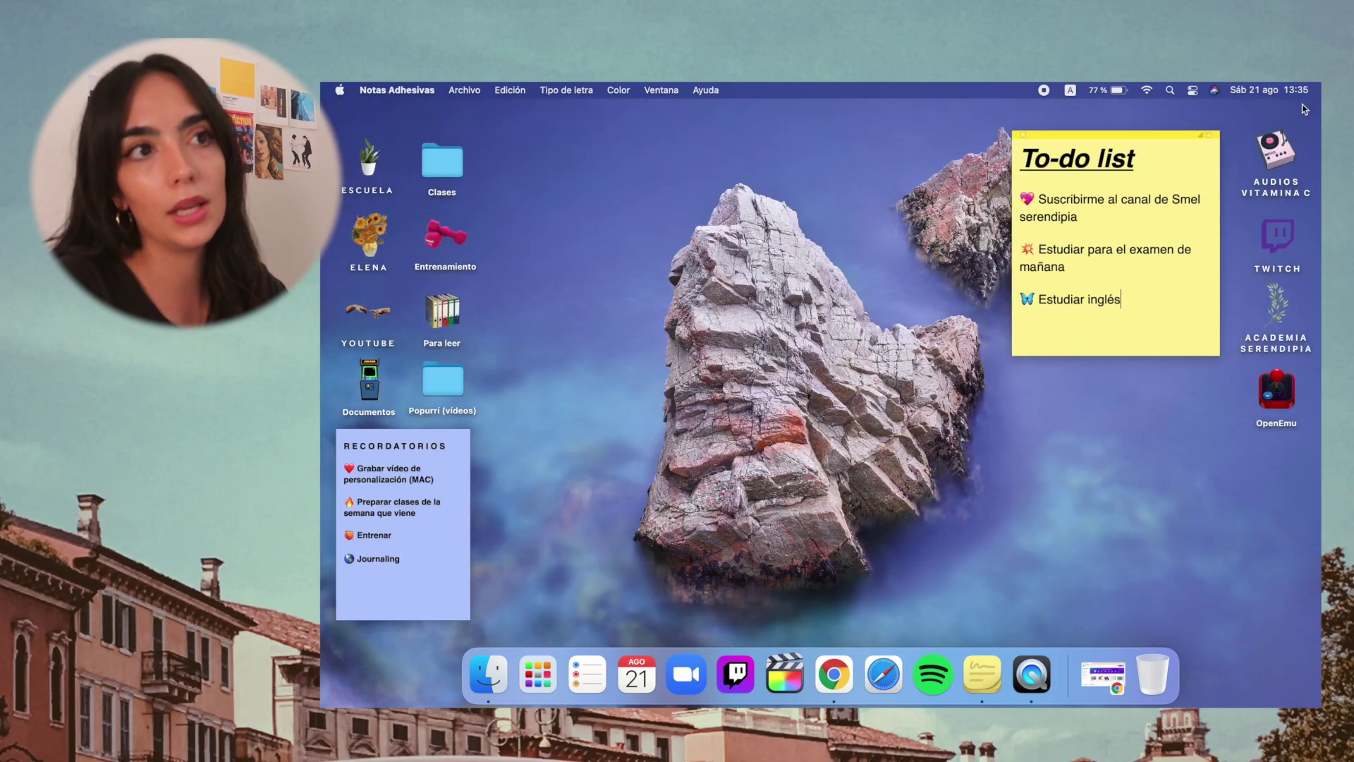
Step: Collapse the to-do note to its title bar and expand it again, and shift it slightly closer to the desktop icons beside it
{"action": "left_click", "coordinate": [1203, 139]}
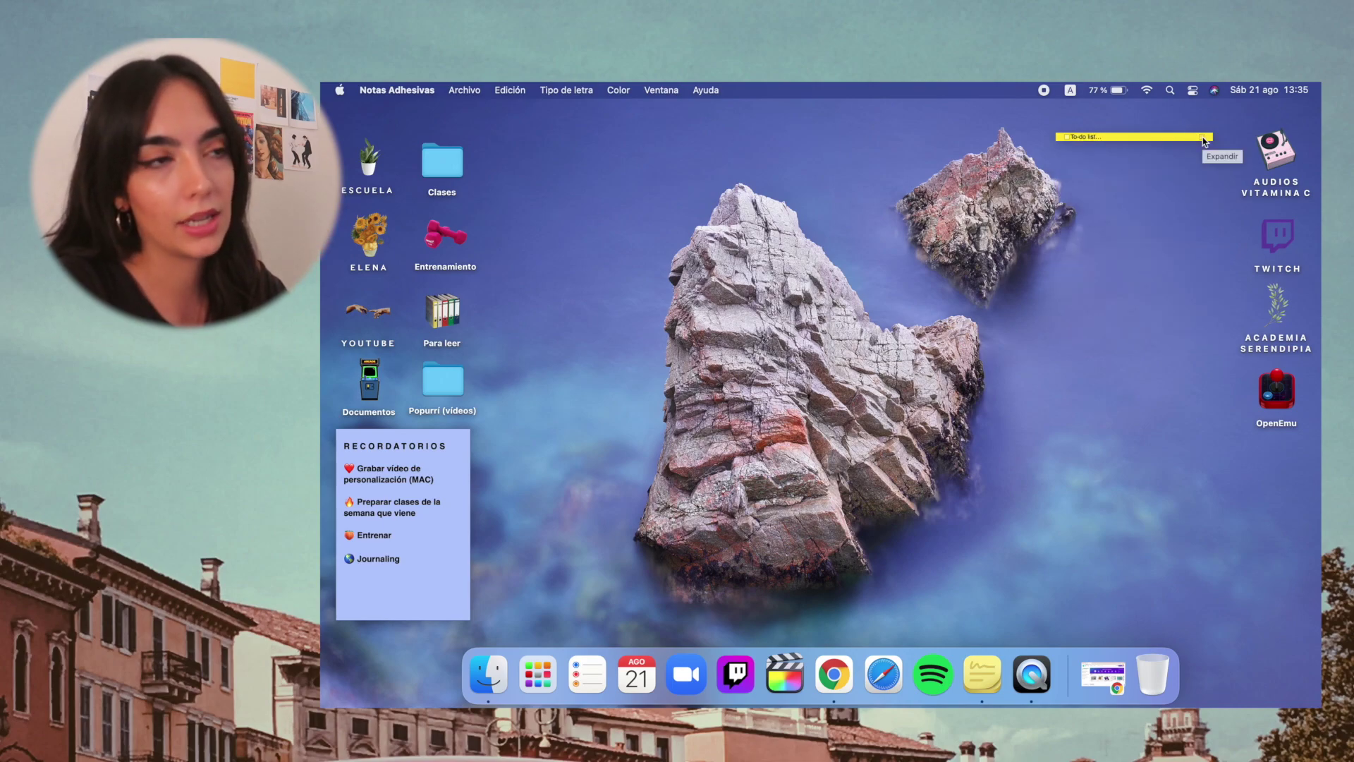
{"action": "left_click", "coordinate": [1203, 139]}
{"action": "mouse_move", "coordinate": [1178, 142]}
{"action": "left_mouse_down"}
{"action": "mouse_move", "coordinate": [1199, 129]}
{"action": "mouse_move", "coordinate": [1189, 145]}
{"action": "left_mouse_up"}
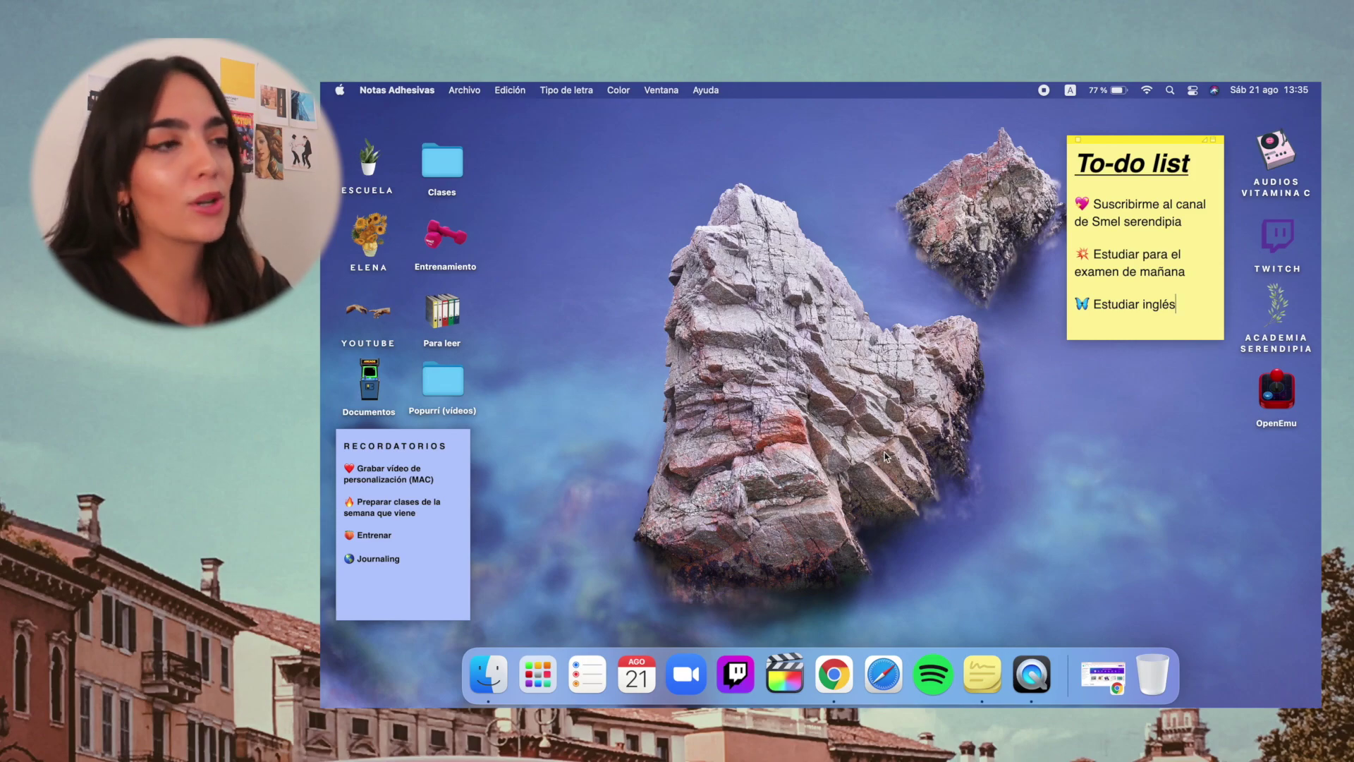
Step: Quit the Notas Adhesivas app and reopen it to bring the notes back onto the desktop
{"action": "right_click", "coordinate": [992, 677]}
{"action": "left_click", "coordinate": [990, 625]}
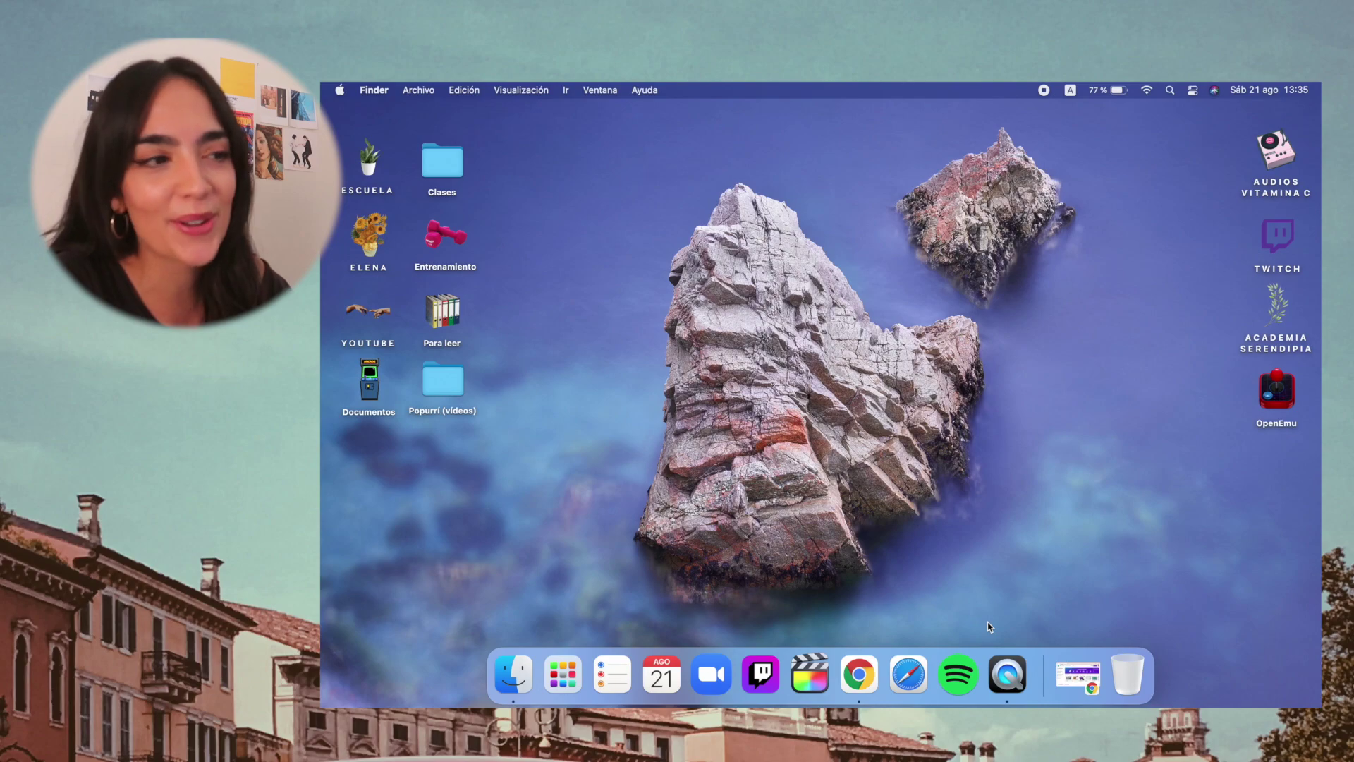
{"action": "left_click", "coordinate": [563, 672]}
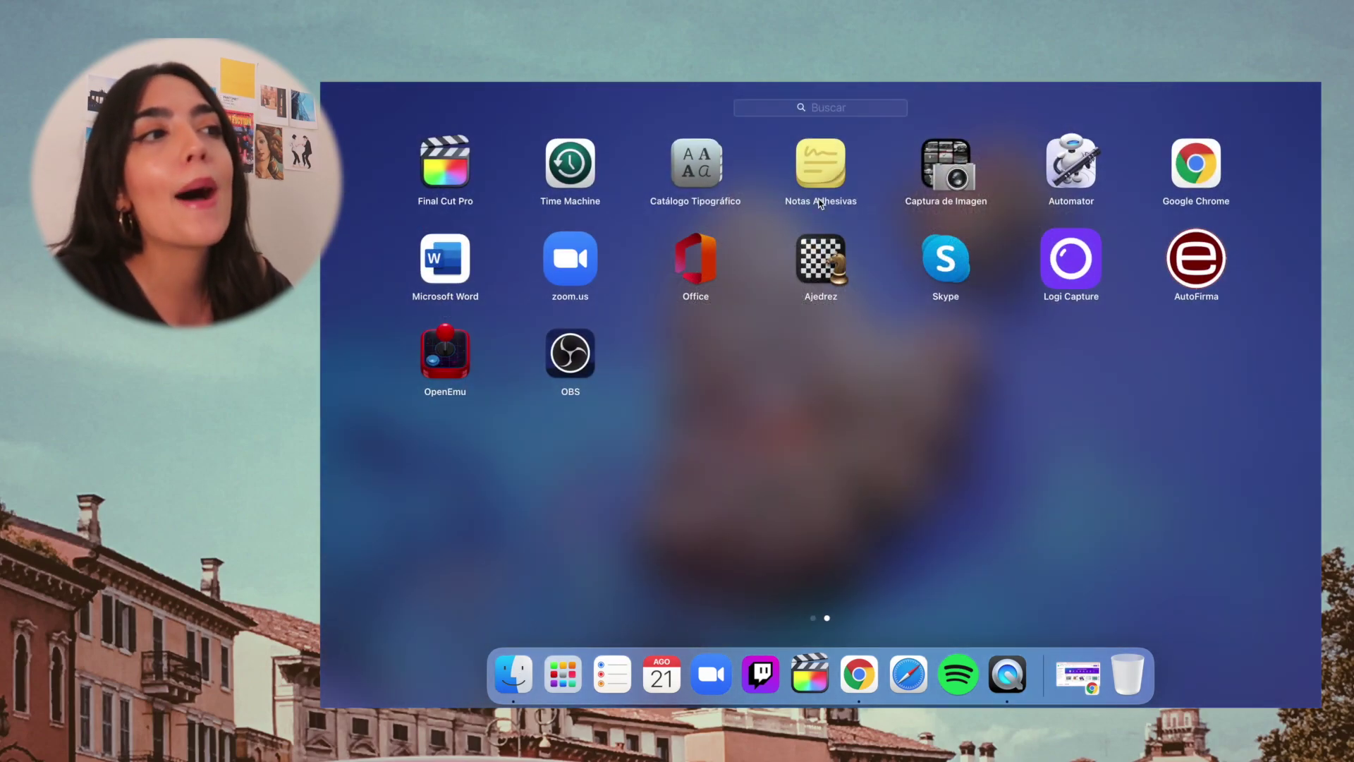
{"action": "left_click", "coordinate": [820, 168]}
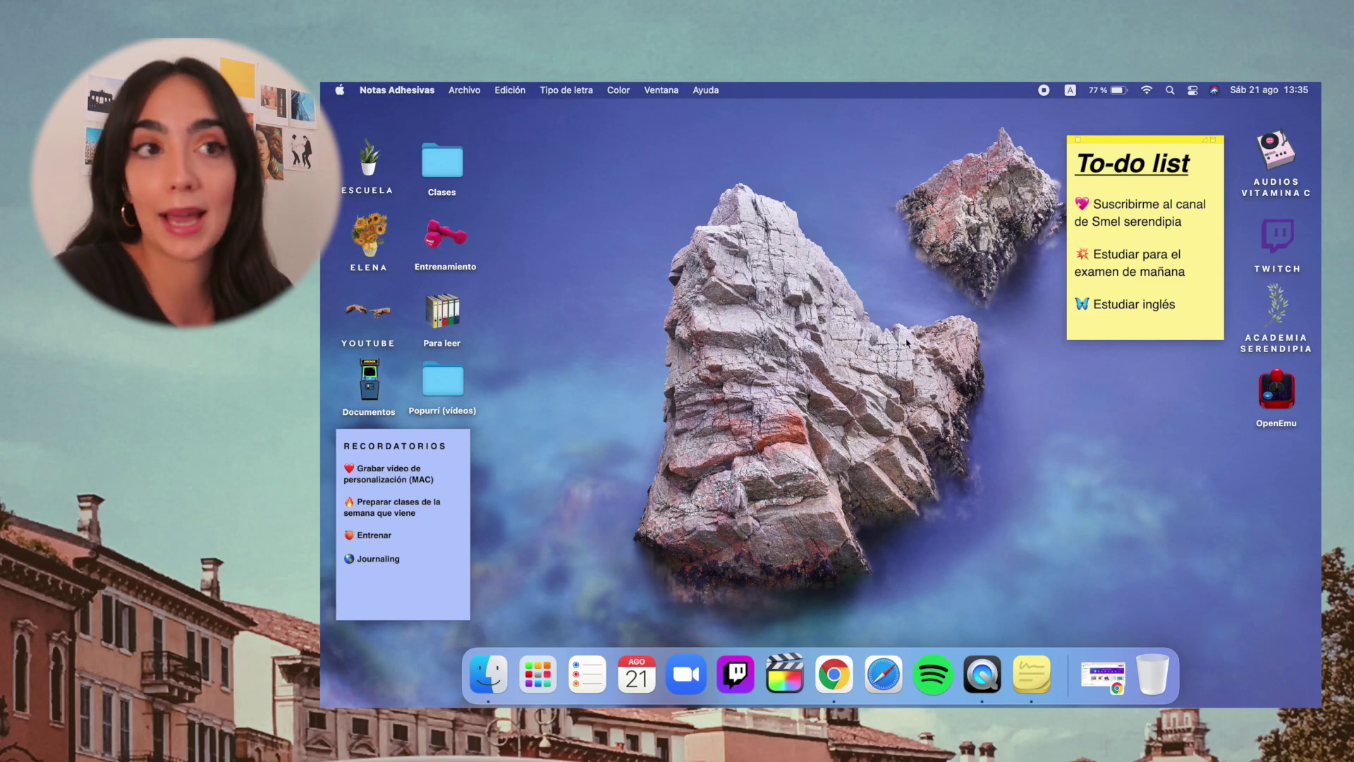
Step: Close the yellow to-do note and delete it without saving
{"action": "left_click", "coordinate": [1079, 140]}
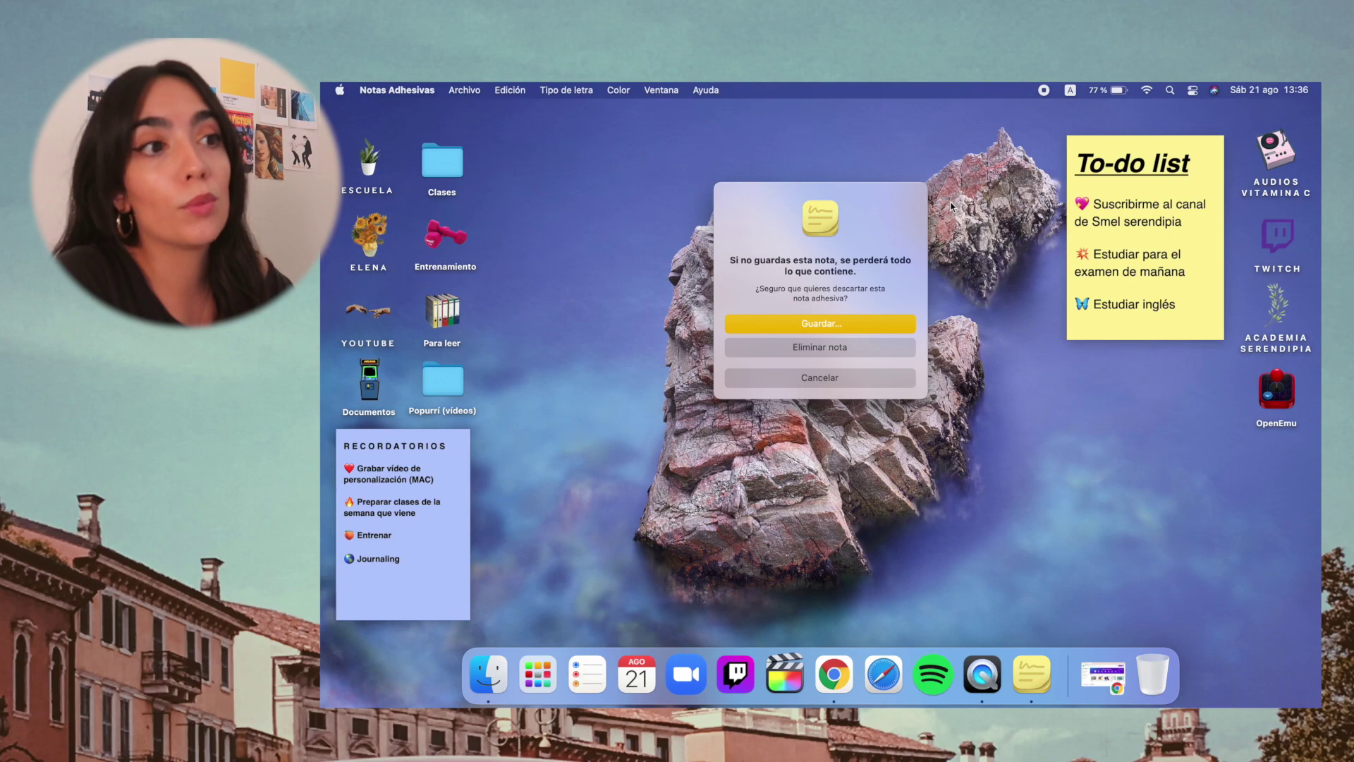
{"action": "left_click", "coordinate": [806, 349]}
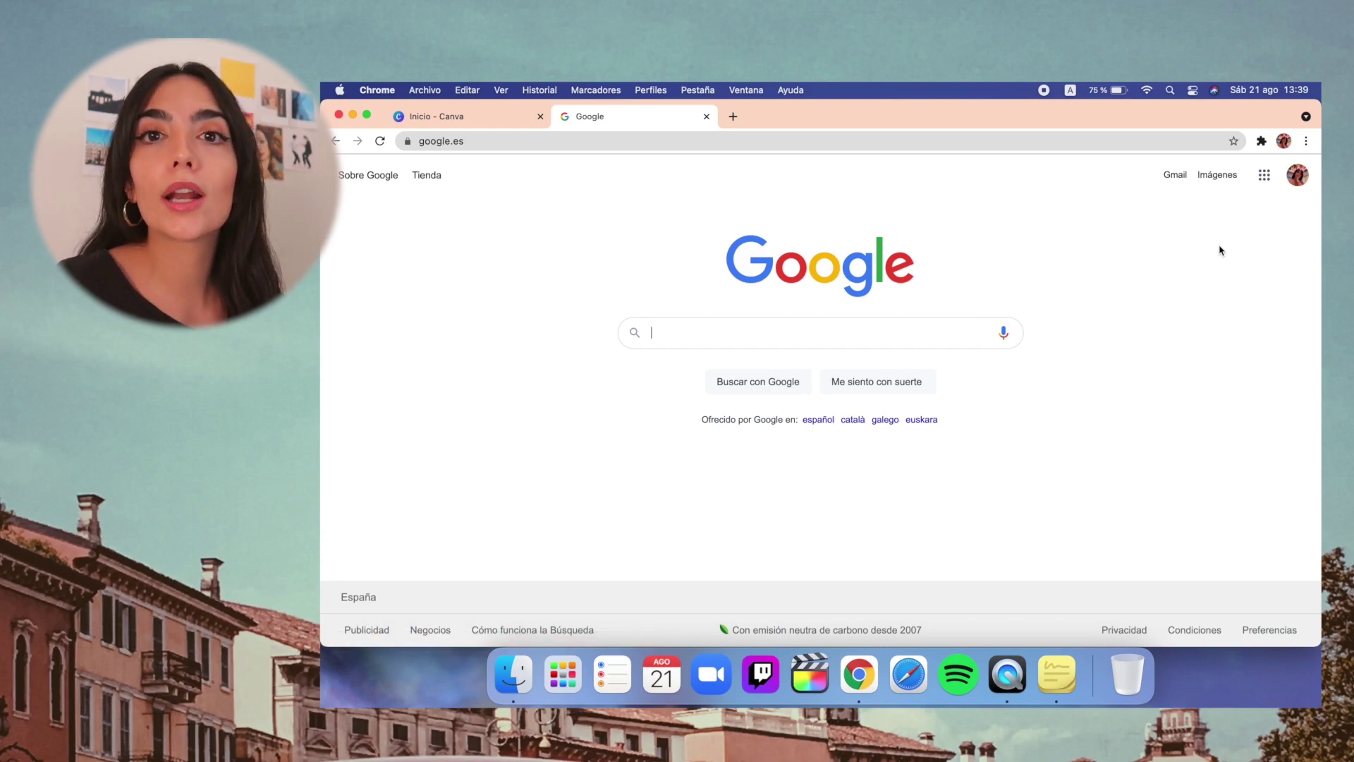
Step: Clear the Chrome window to reveal the desktop, and return to it to search Google Images for "blackboard png"
{"action": "key", "text": "super+m"}
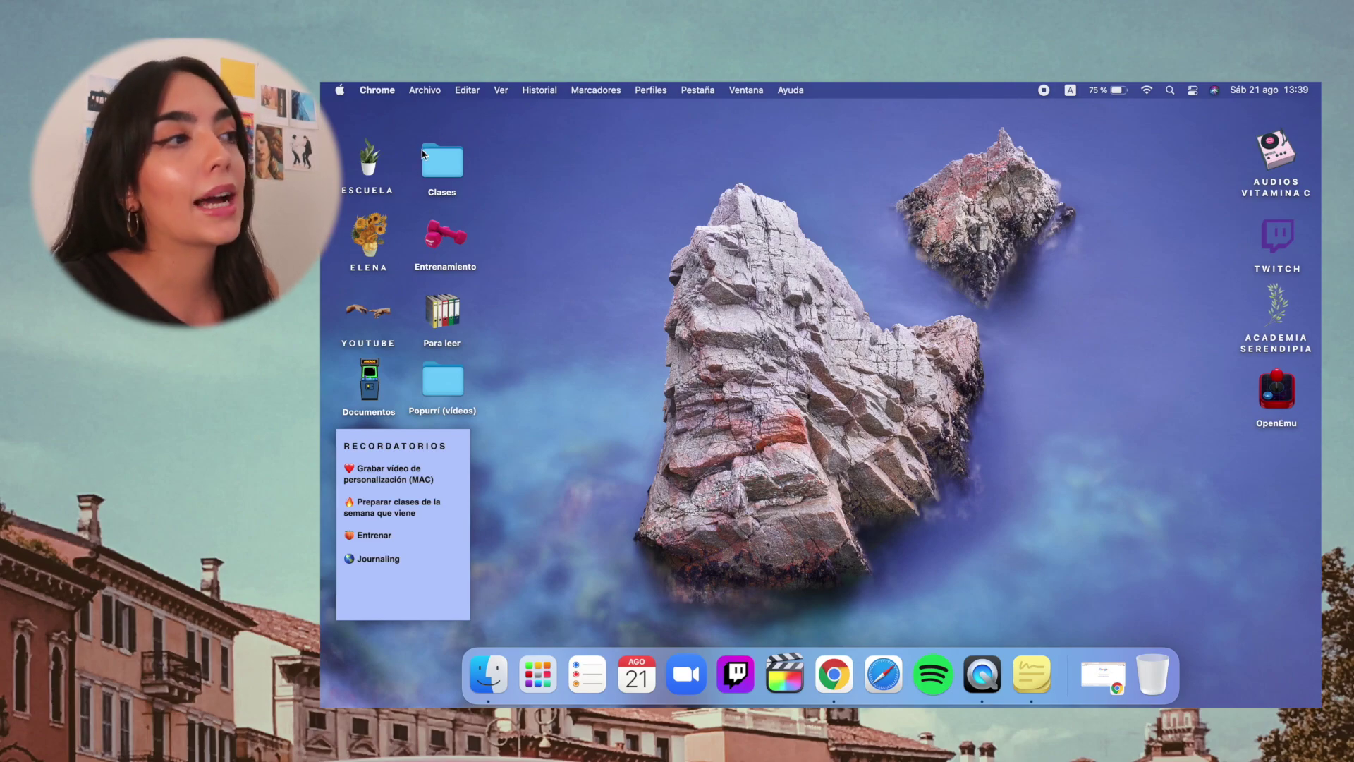
{"action": "left_click", "coordinate": [834, 674]}
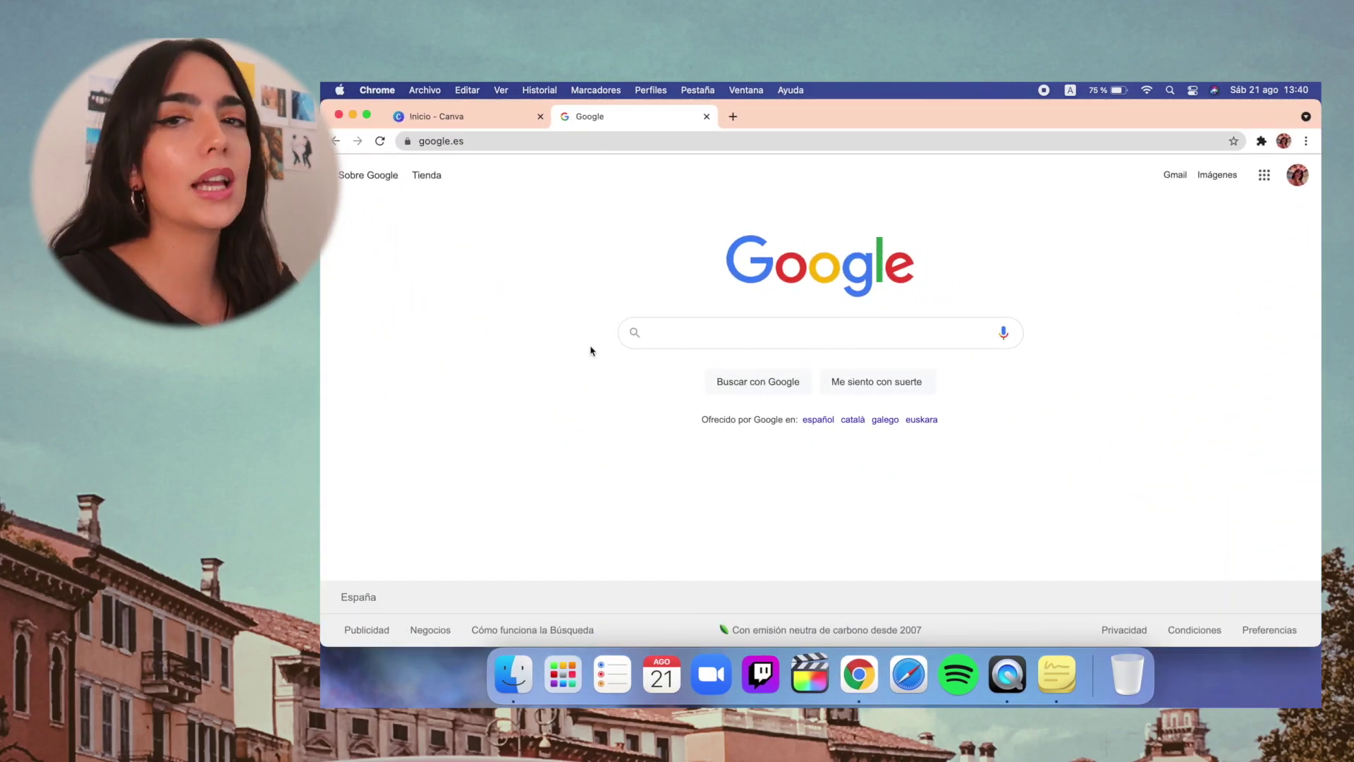
{"action": "type", "text": "blackboard png"}
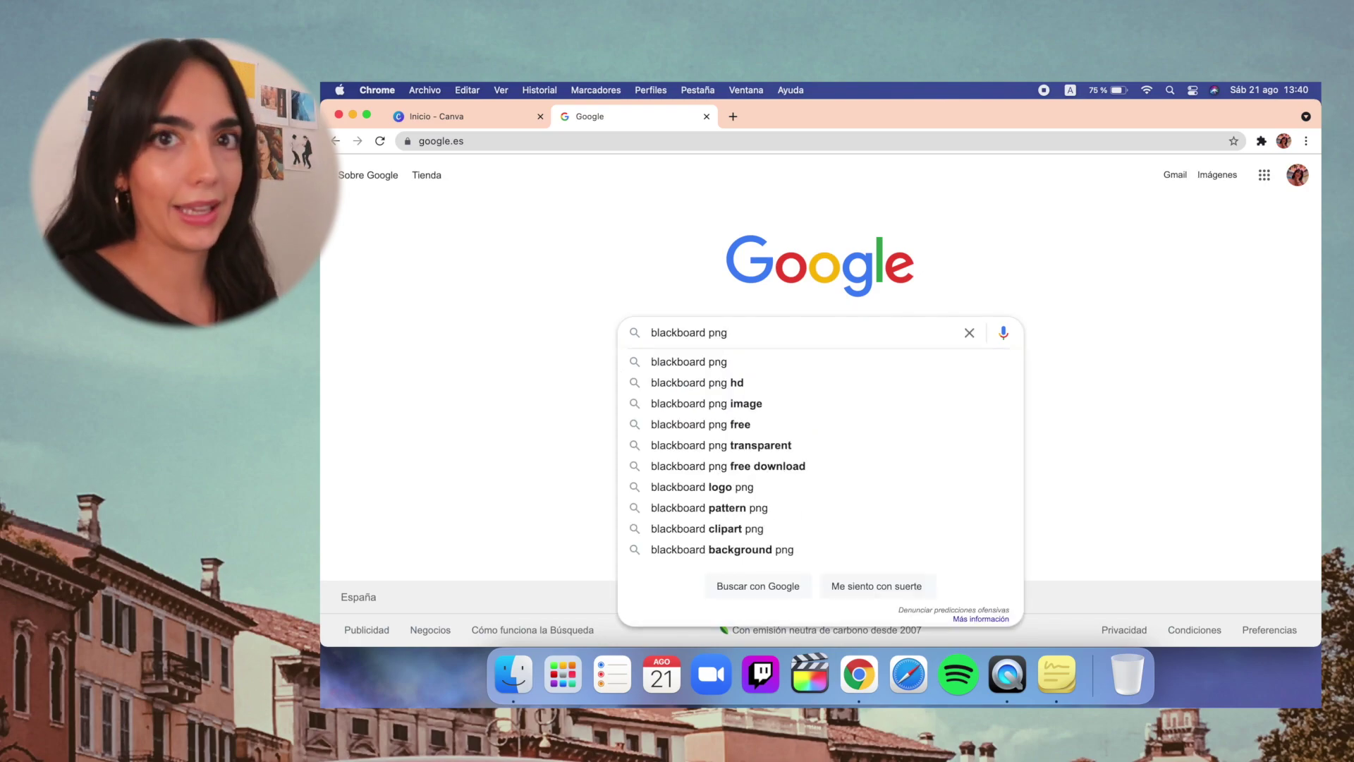
{"action": "key", "text": "Return"}
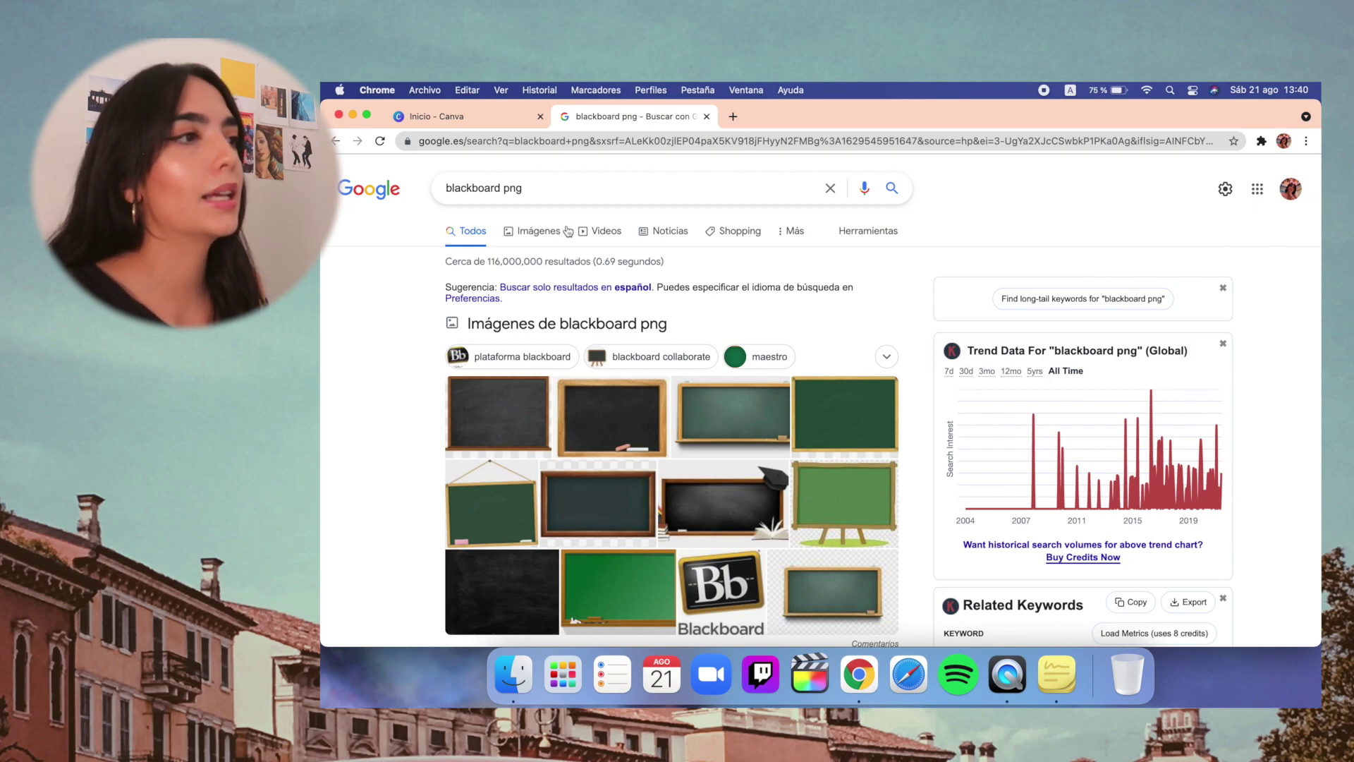
{"action": "left_click", "coordinate": [539, 232]}
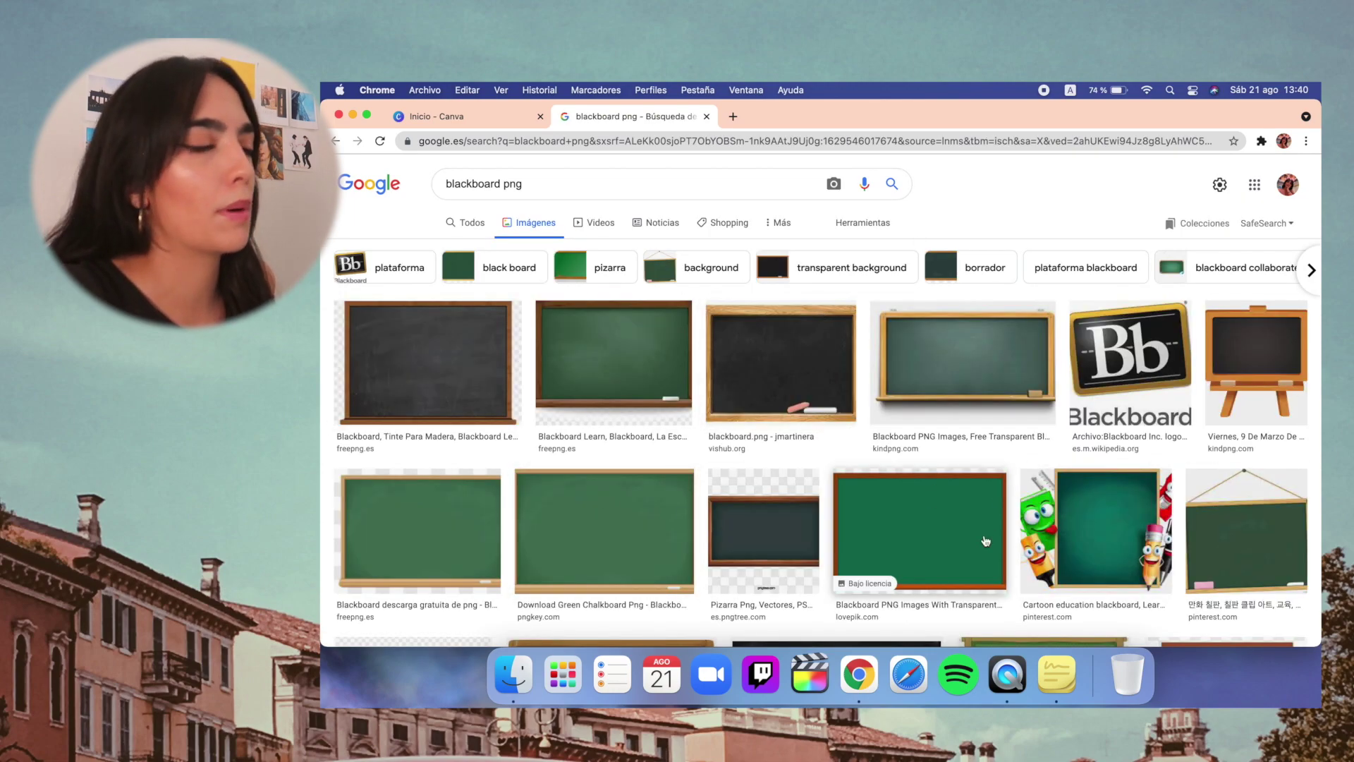
Step: Compare the green framed blackboard with the speech-bubble blackboard from PNGkit, and leave the speech-bubble one open in the preview
{"action": "scroll", "coordinate": [713, 351], "scroll_direction": "down", "scroll_amount": 8}
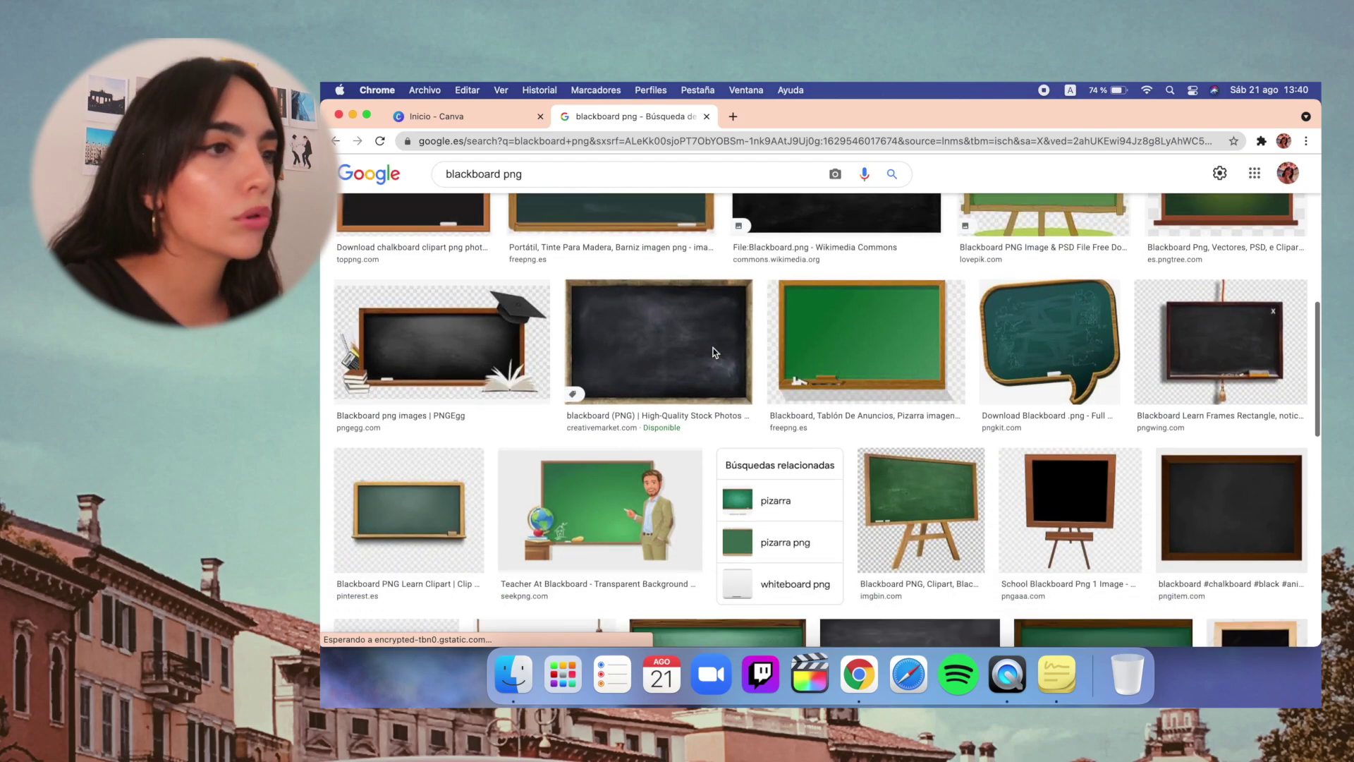
{"action": "left_click", "coordinate": [1066, 305]}
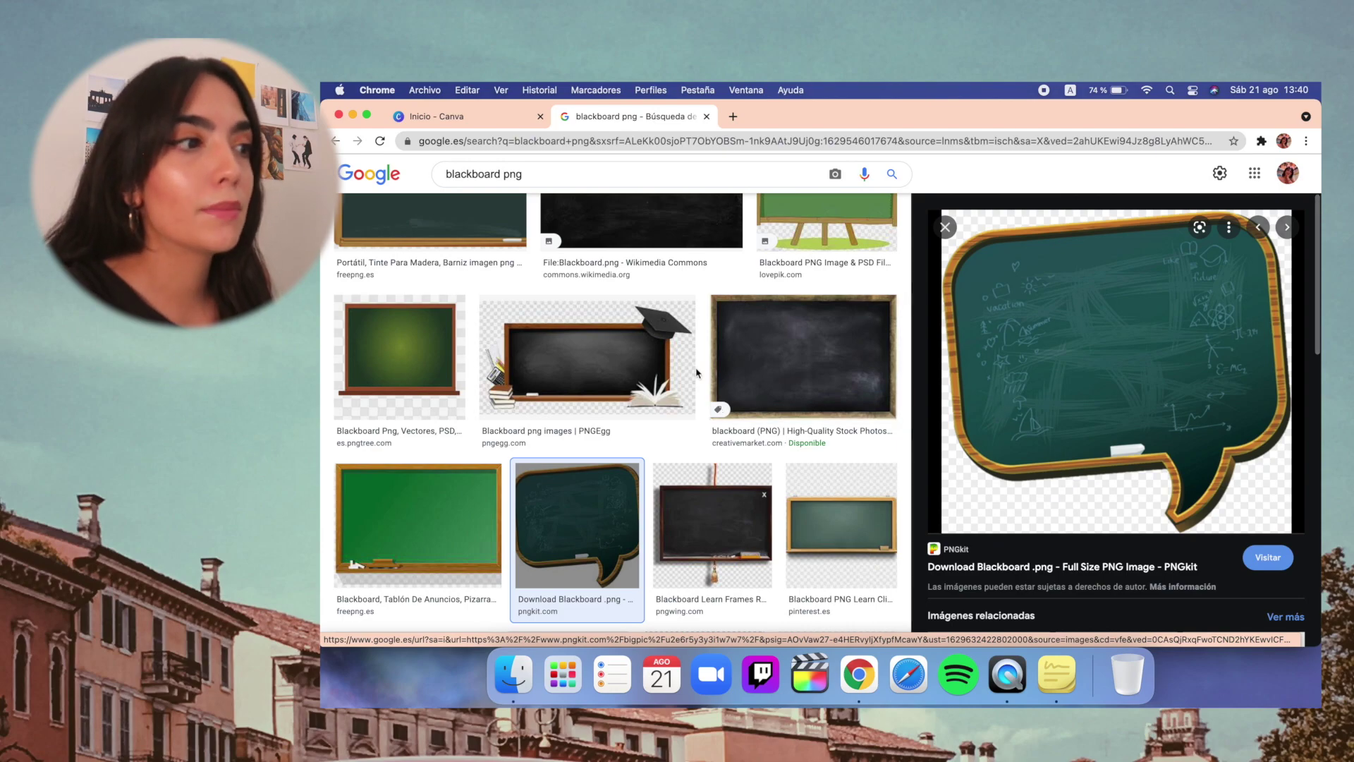
{"action": "left_click", "coordinate": [420, 542]}
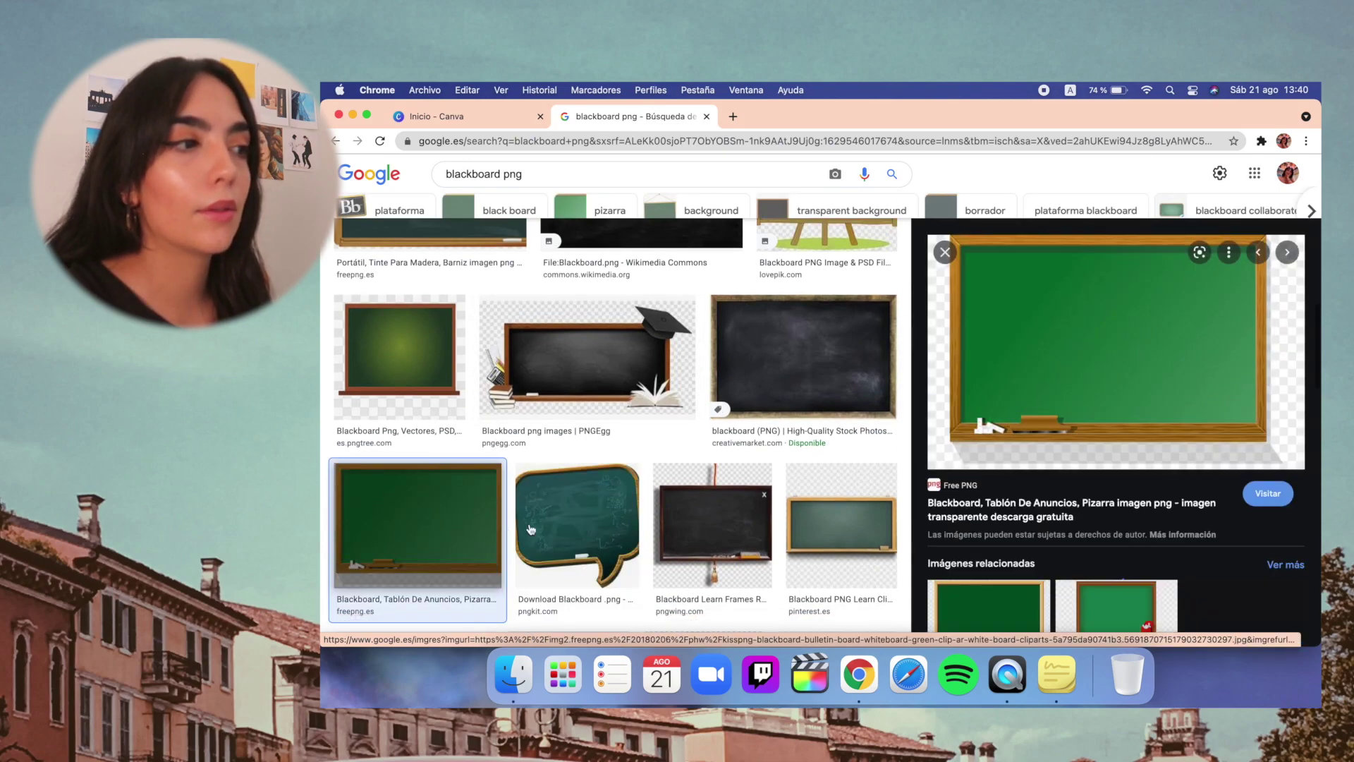
{"action": "left_click", "coordinate": [600, 518]}
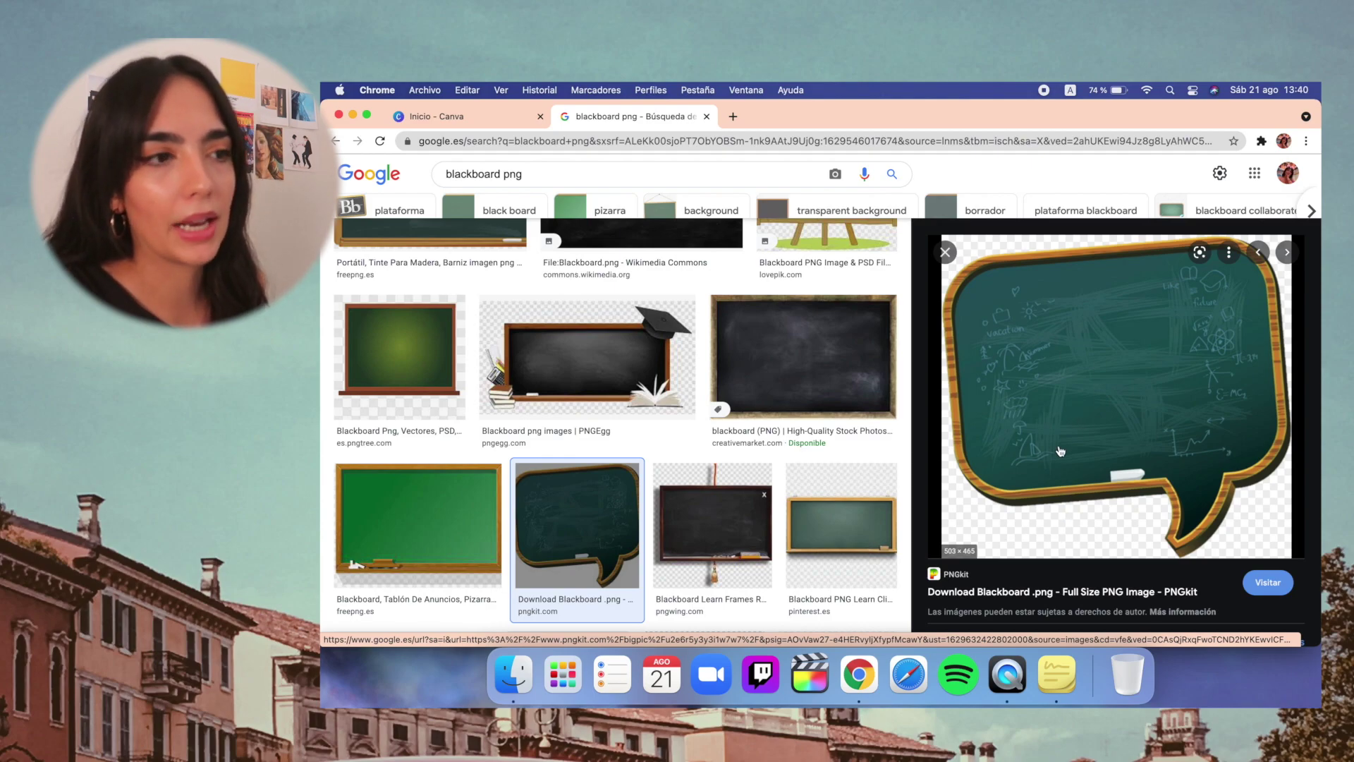
Step: Start saving the previewed speech-bubble blackboard image as a file
{"action": "scroll", "coordinate": [1060, 452], "scroll_direction": "down", "scroll_amount": 1}
{"action": "right_click", "coordinate": [1058, 387]}
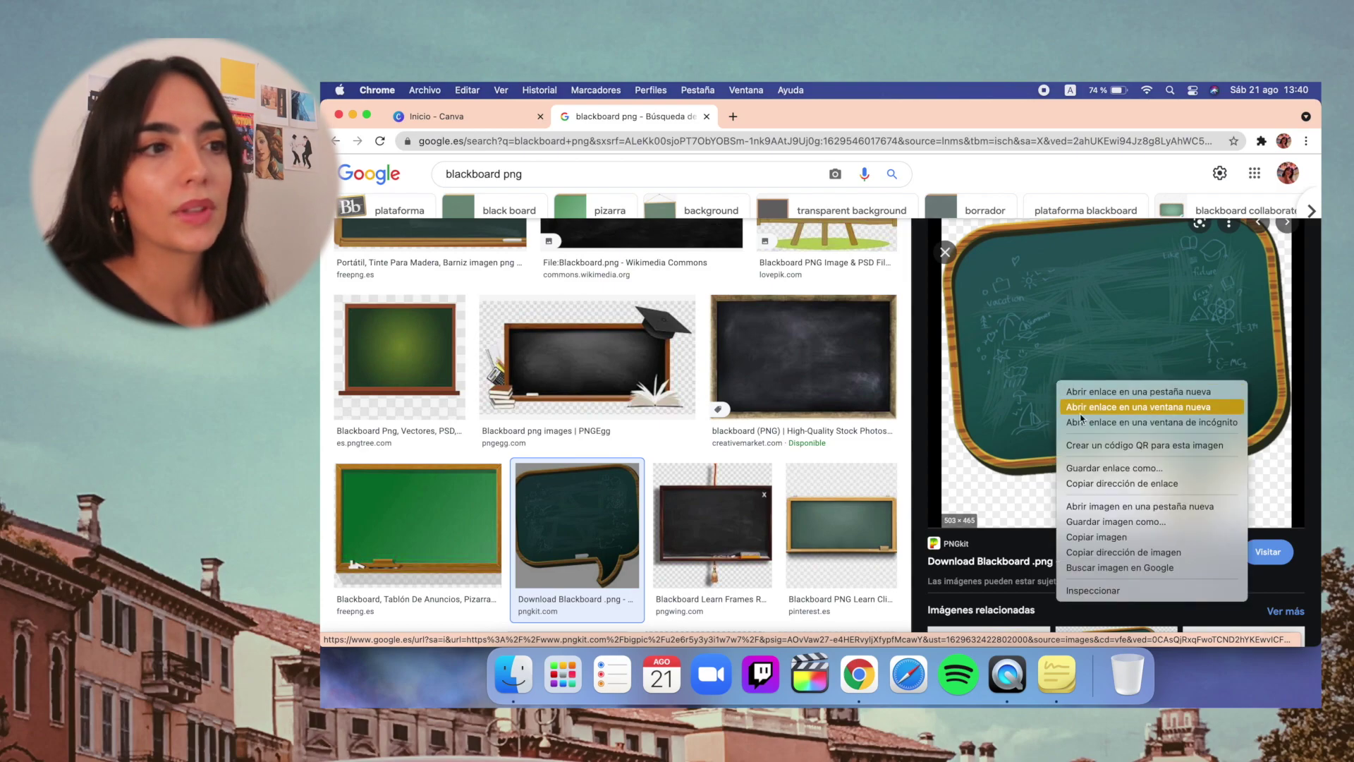
{"action": "left_click", "coordinate": [1118, 523]}
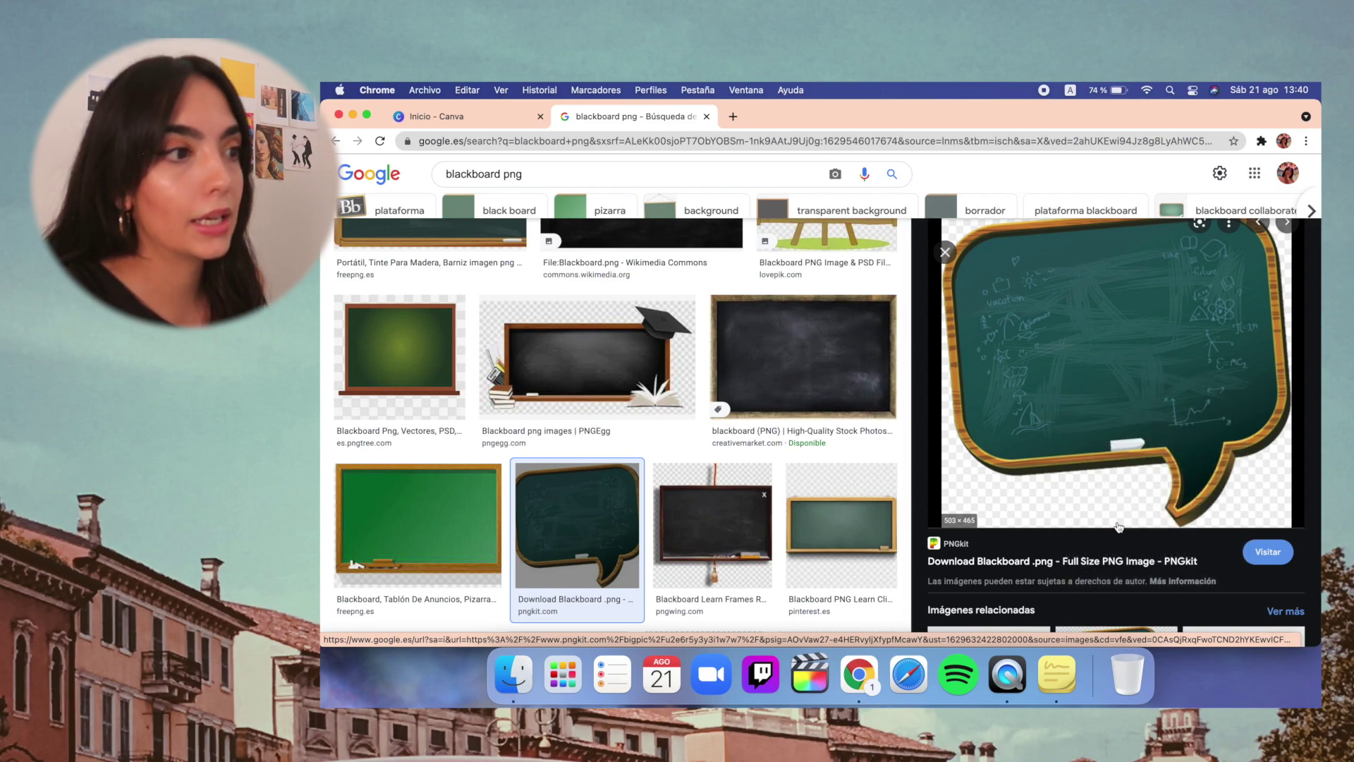